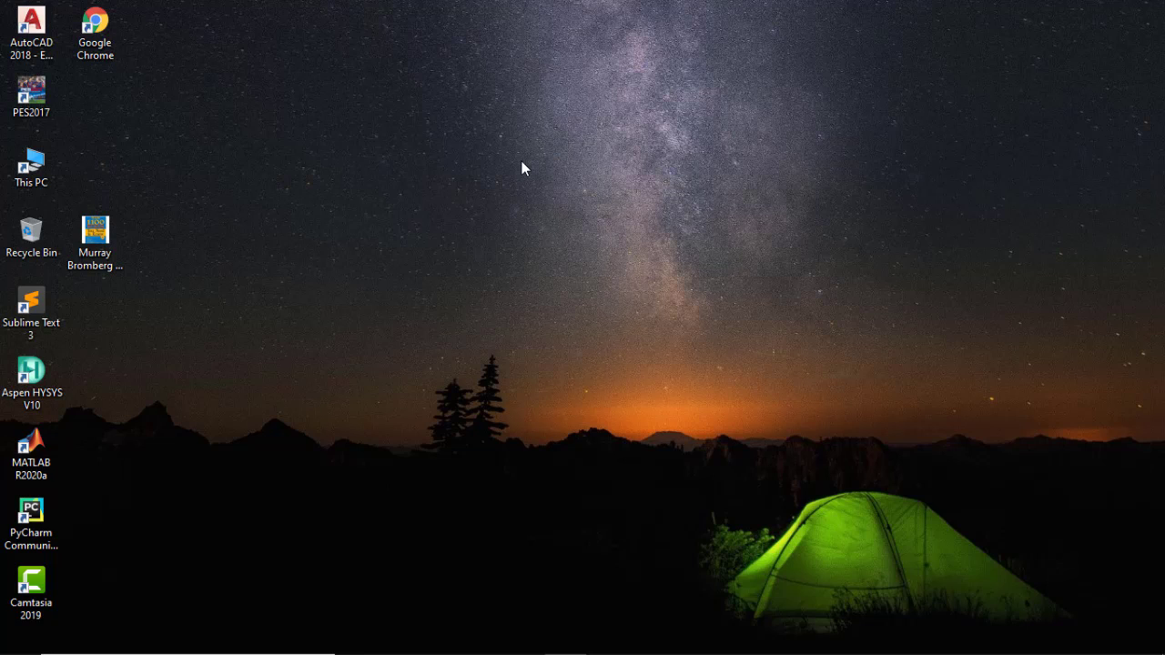
Launch Aspen HYSYS V10, dismissing the product registration window, and create a new case
double_click(37, 385)
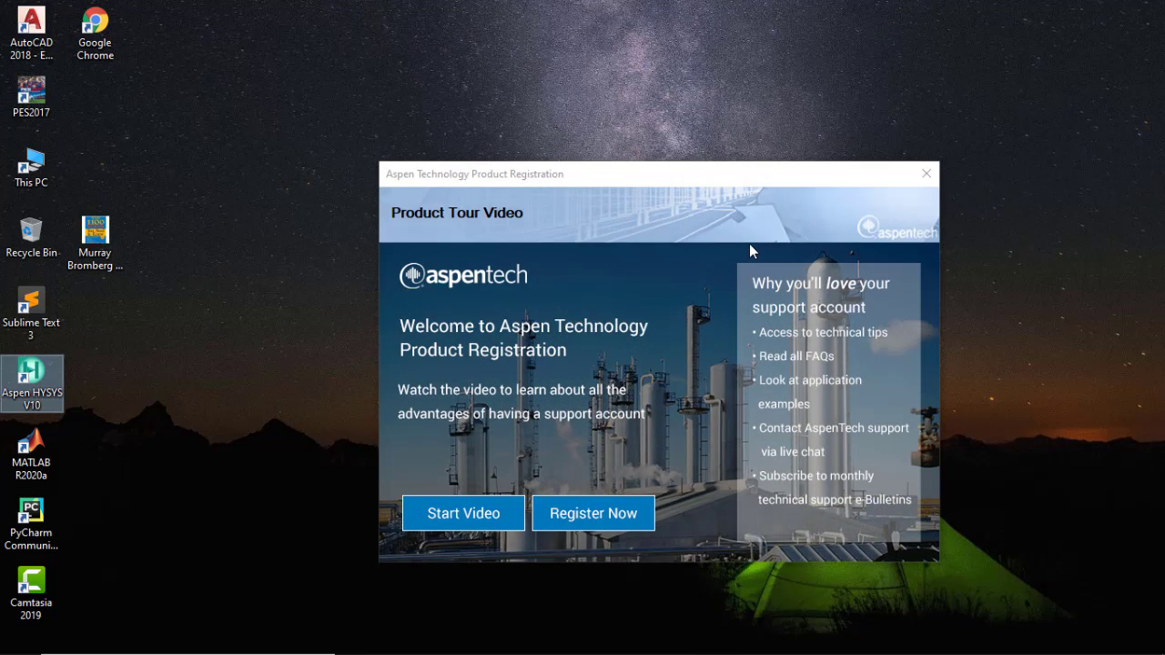
left_click(925, 173)
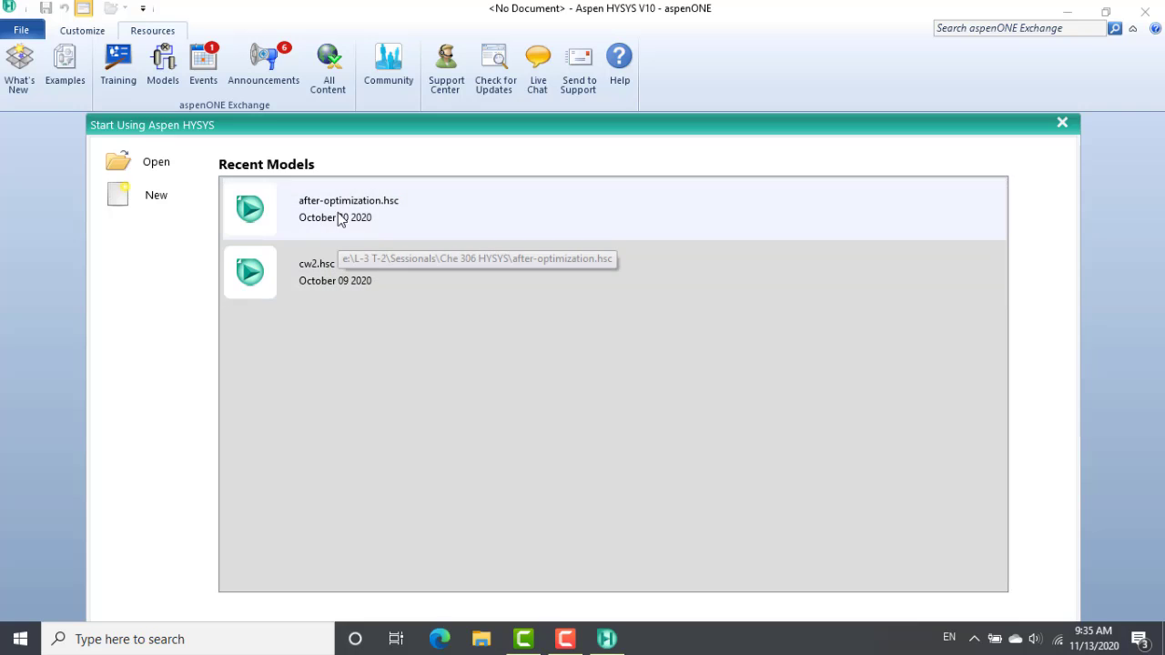
left_click(329, 278)
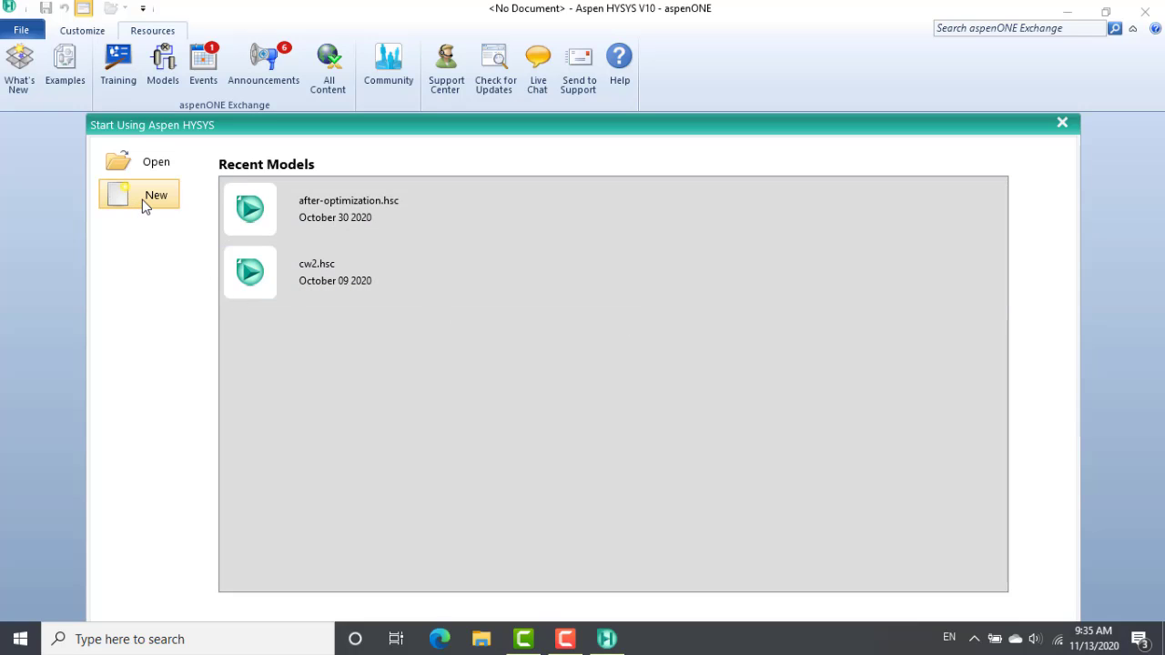
left_click(142, 199)
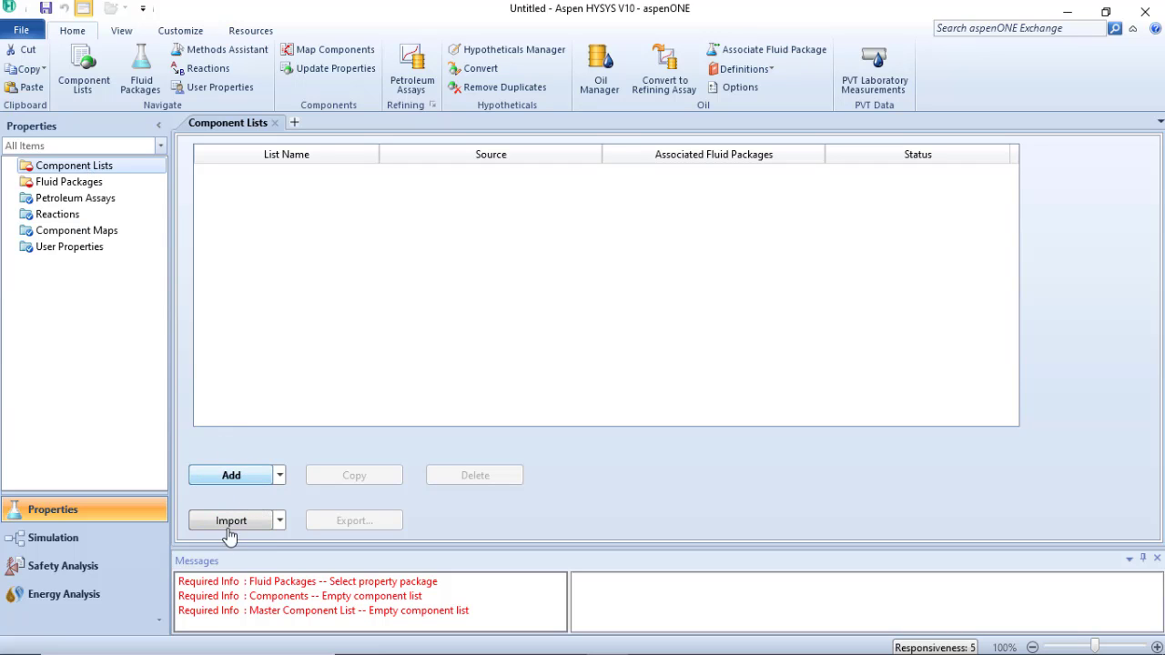
Create a new component list and add water (H2O) to it from the pure components databank
left_click(204, 484)
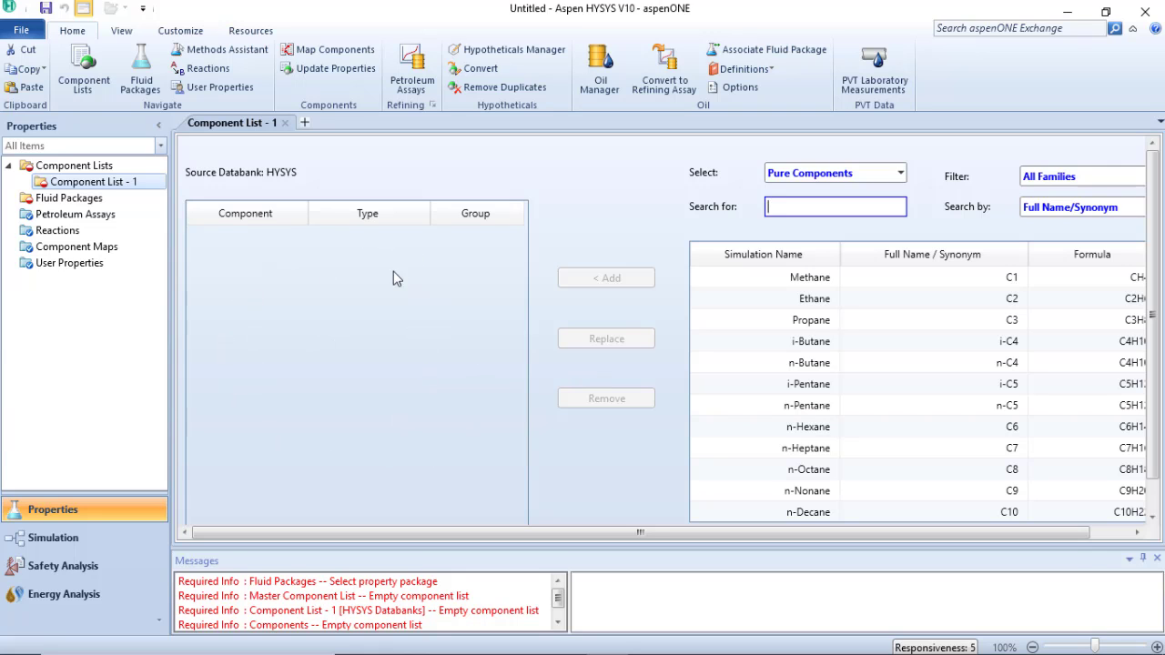
left_click_drag(469, 533, 611, 536)
scroll(801, 394, "down", 1)
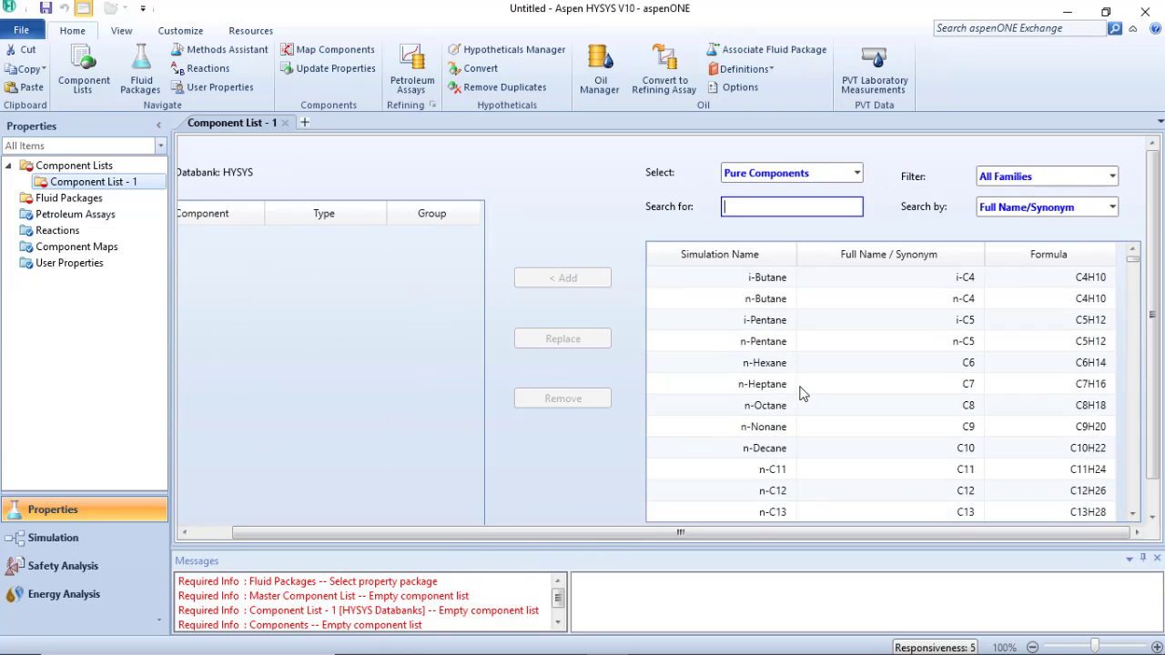
scroll(801, 394, "down", 9)
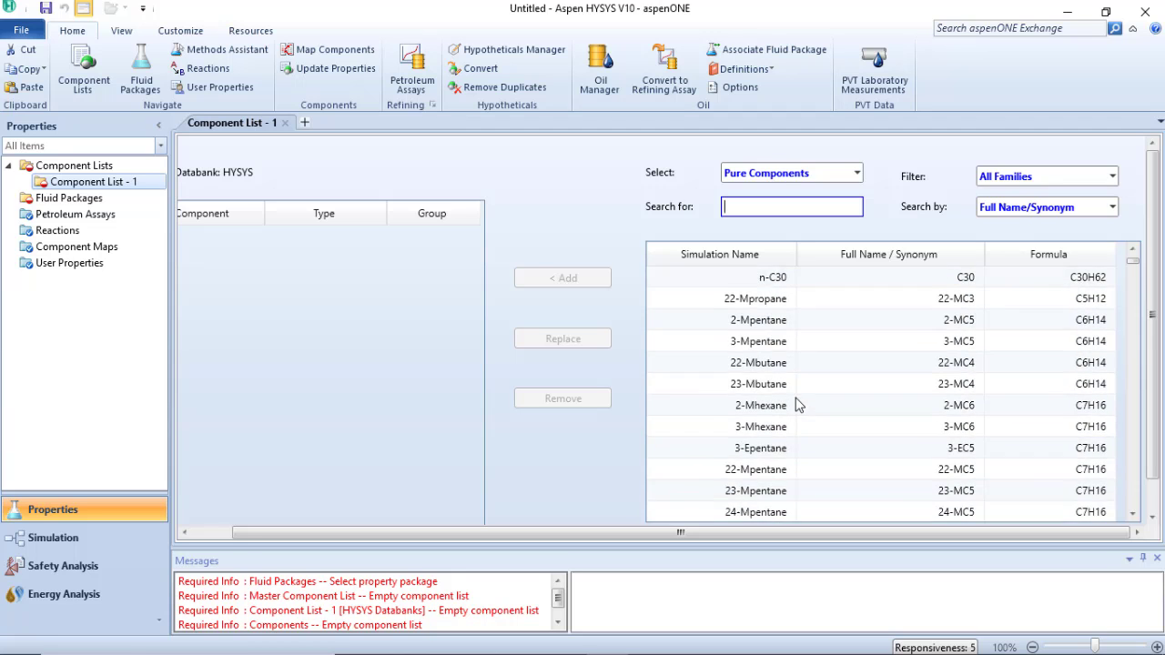
scroll(796, 406, "down", 4)
scroll(797, 407, "up", 4)
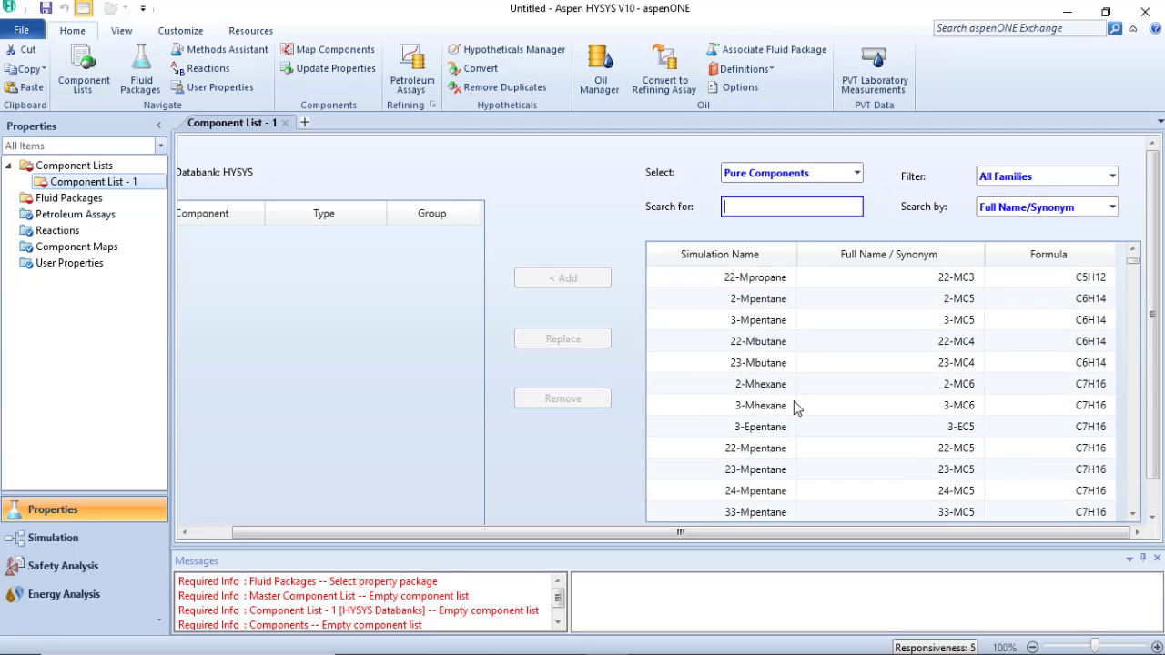
scroll(794, 407, "up", 11)
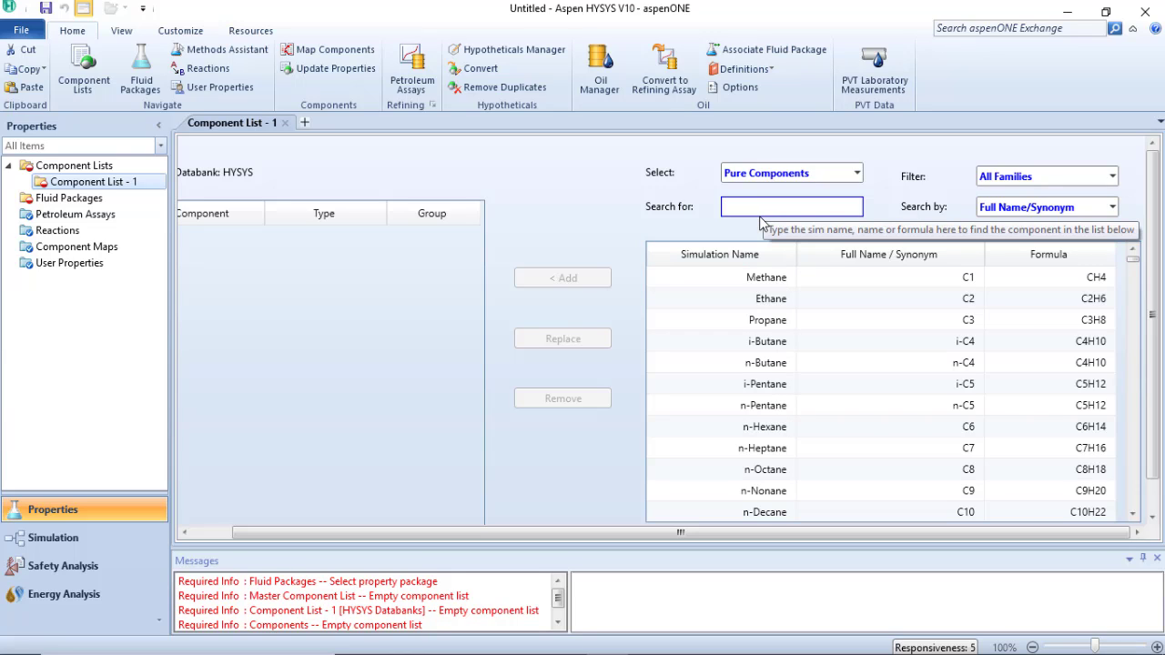
type("water")
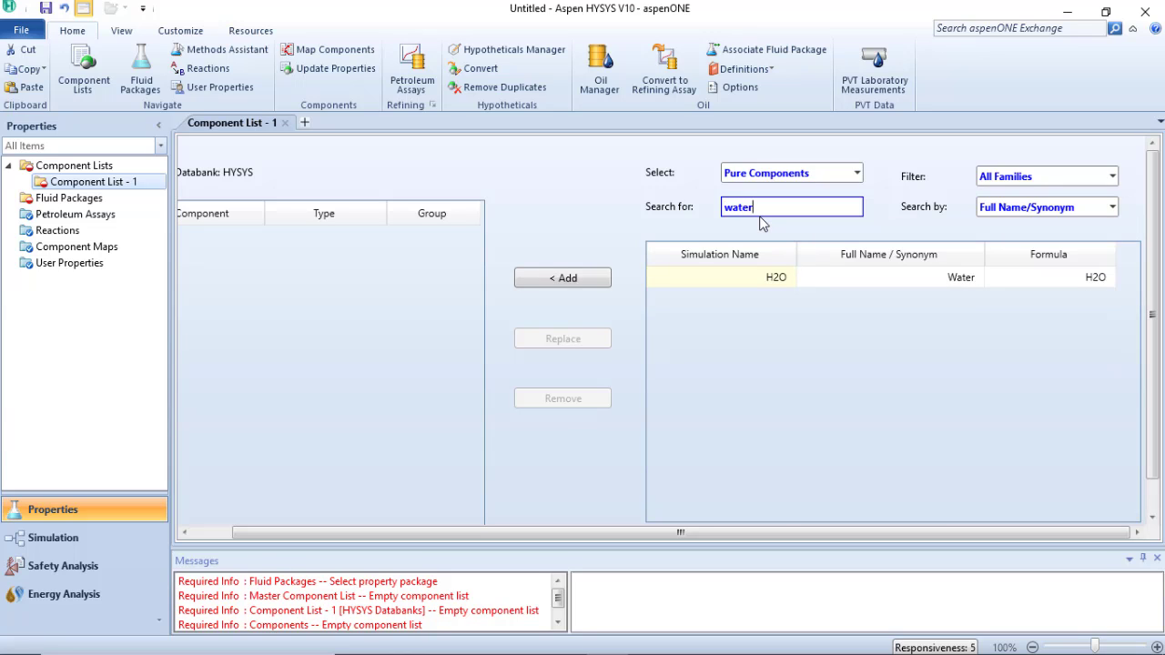
double_click(773, 280)
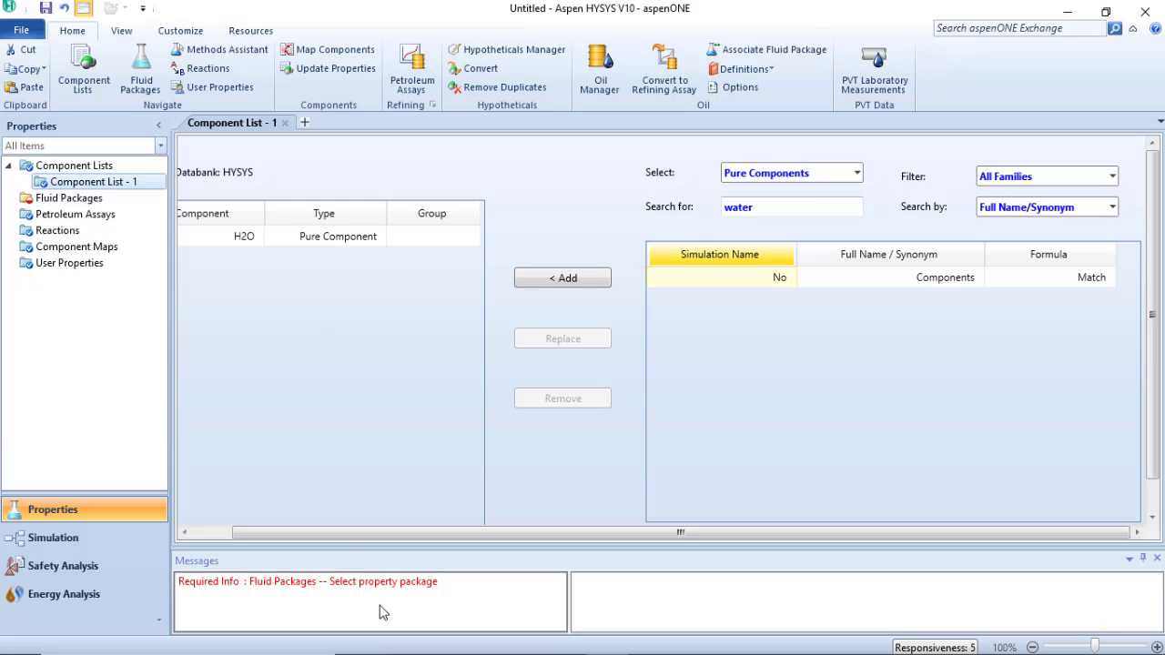
left_click_drag(352, 534, 255, 524)
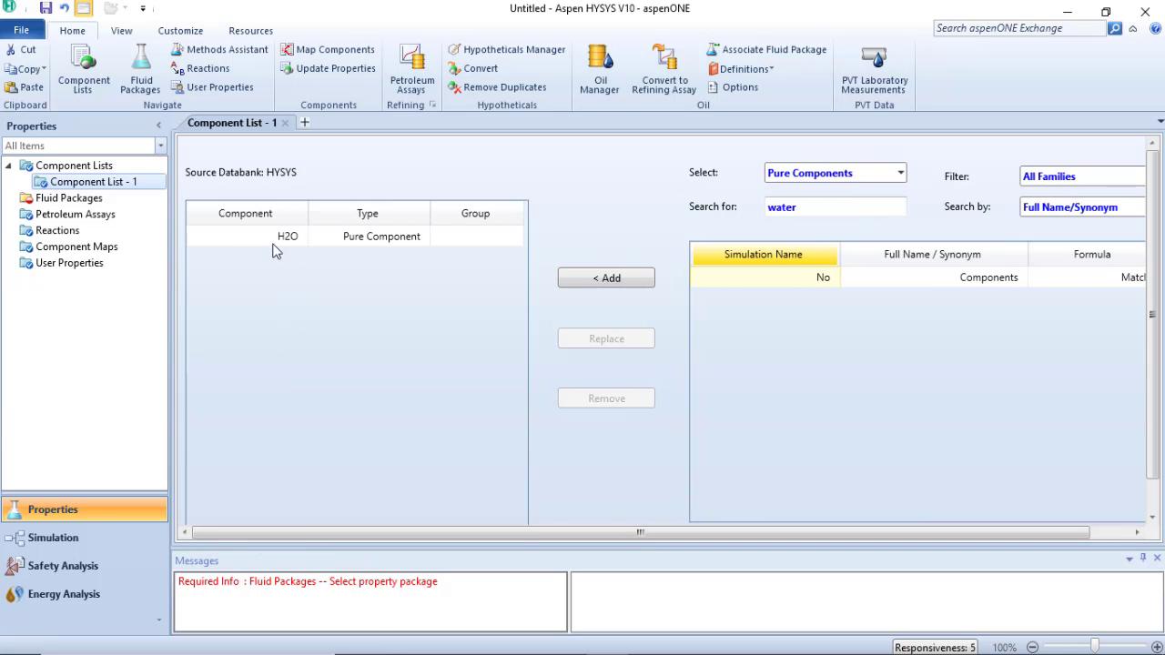
Set the component search to match by Formula and search for co2
left_click_drag(520, 537, 645, 536)
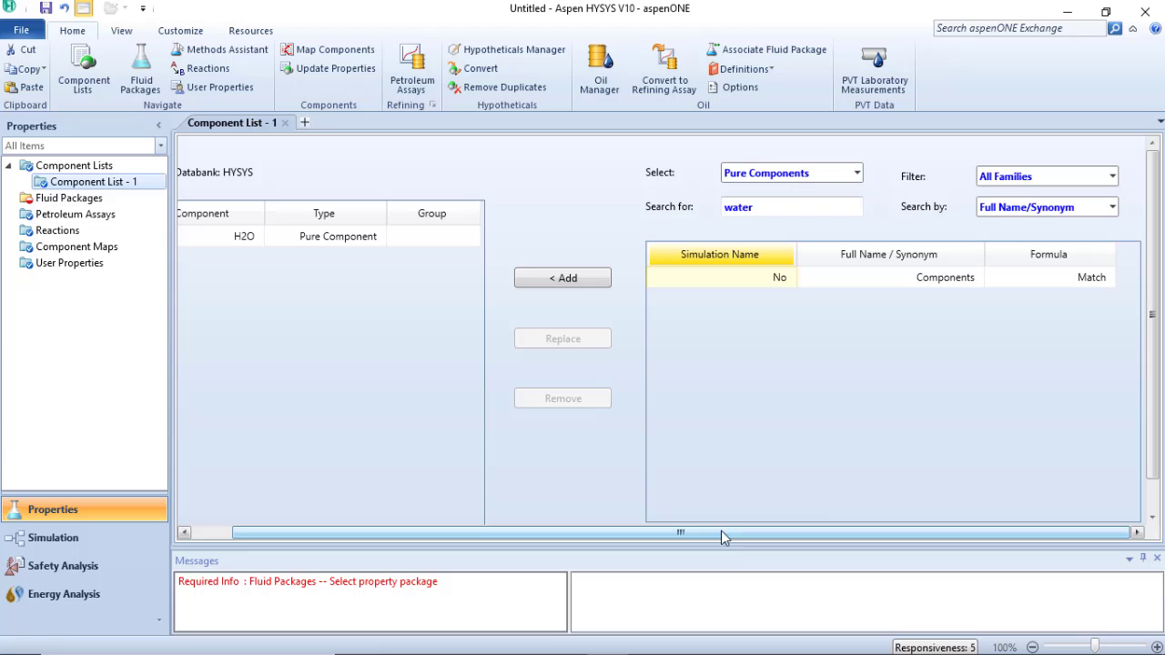
left_click(1112, 208)
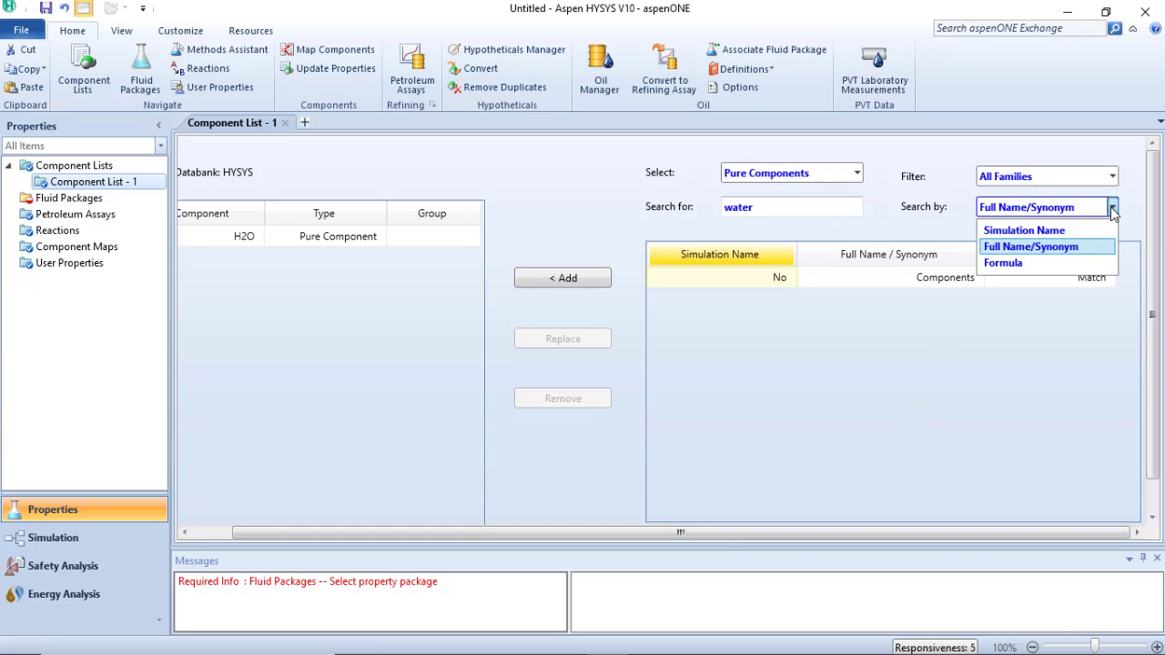
left_click(1005, 264)
left_click(780, 208)
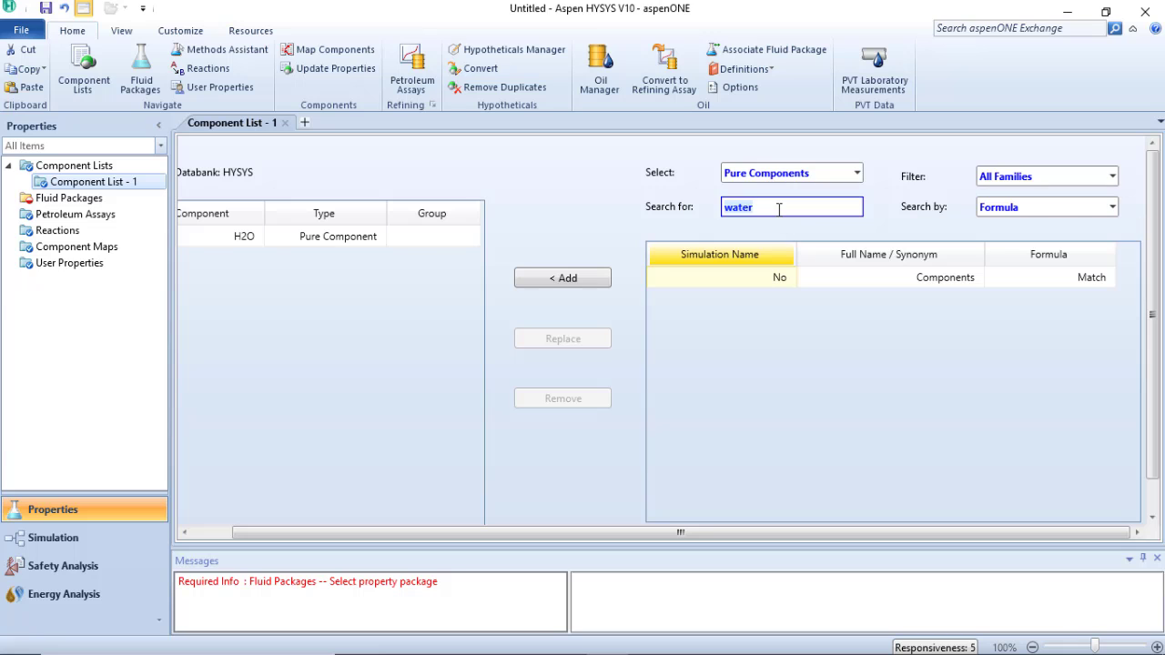
key("BackSpace")
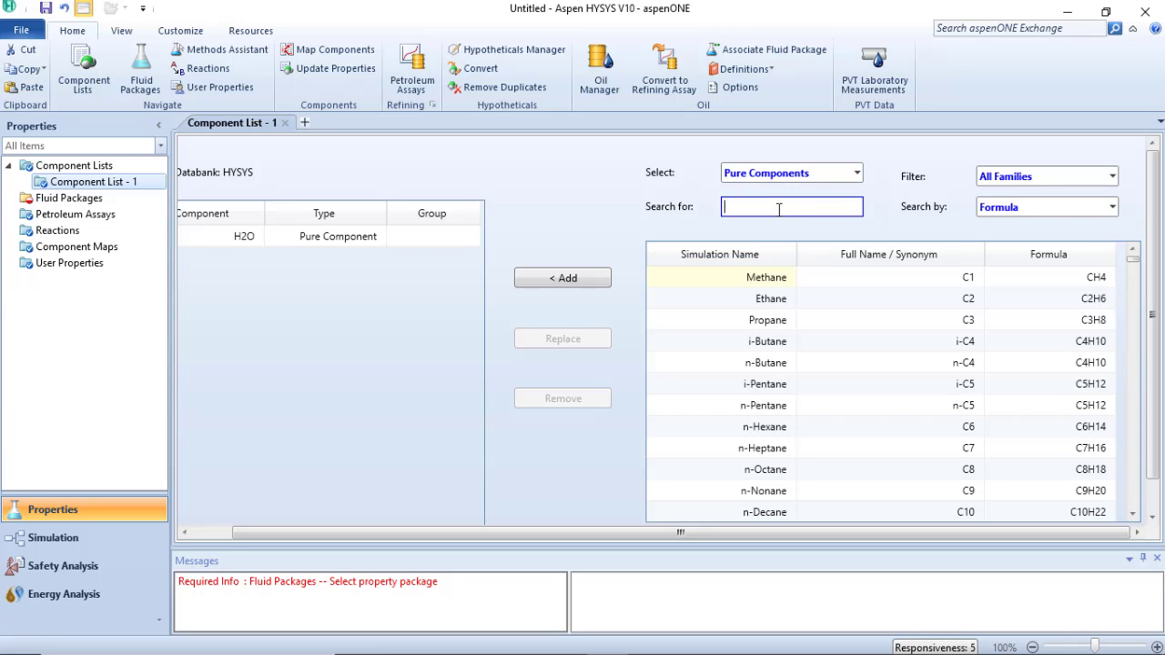
type("co2")
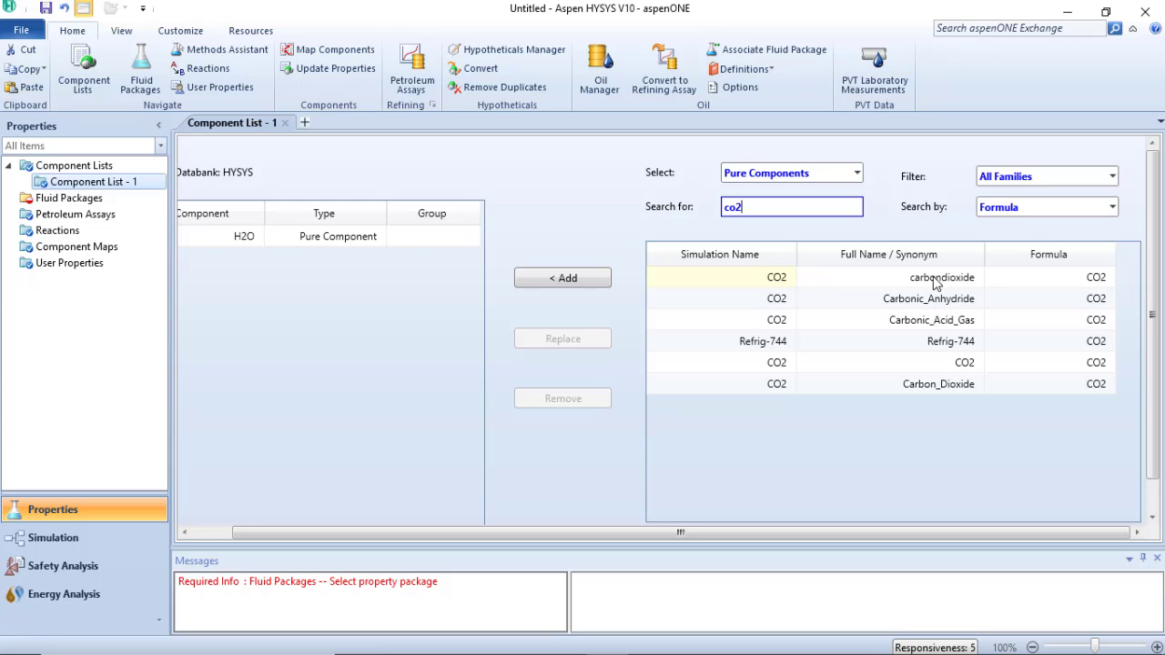
Add CO2 to the component list using its carbondioxide entry
left_click(921, 390)
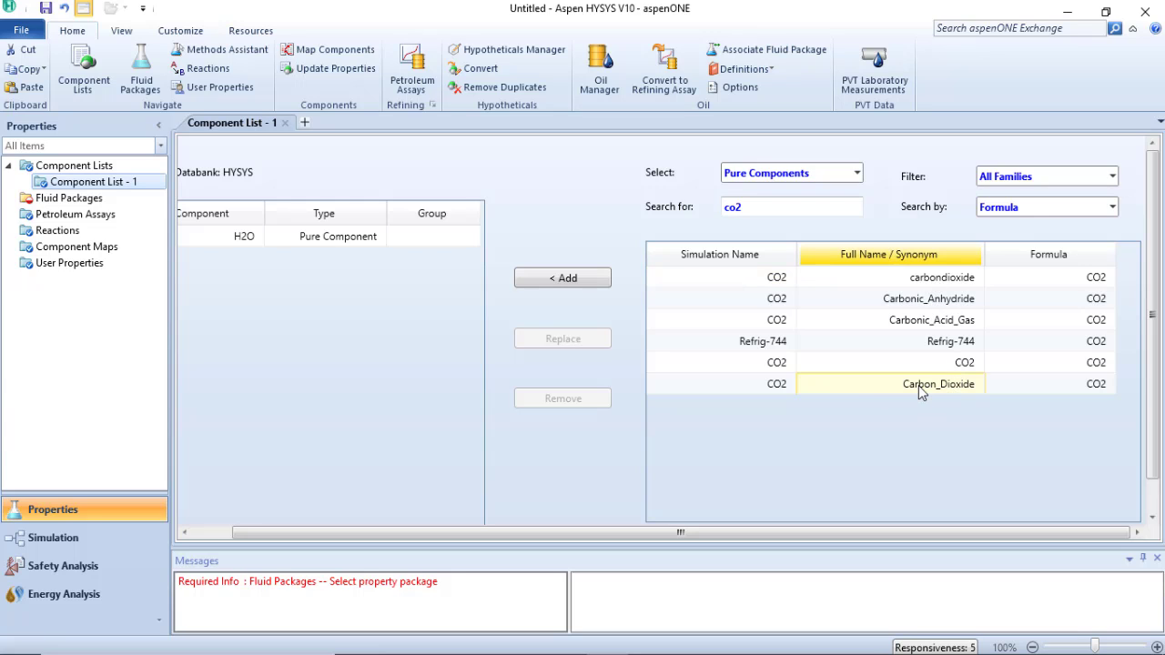
left_click(921, 286)
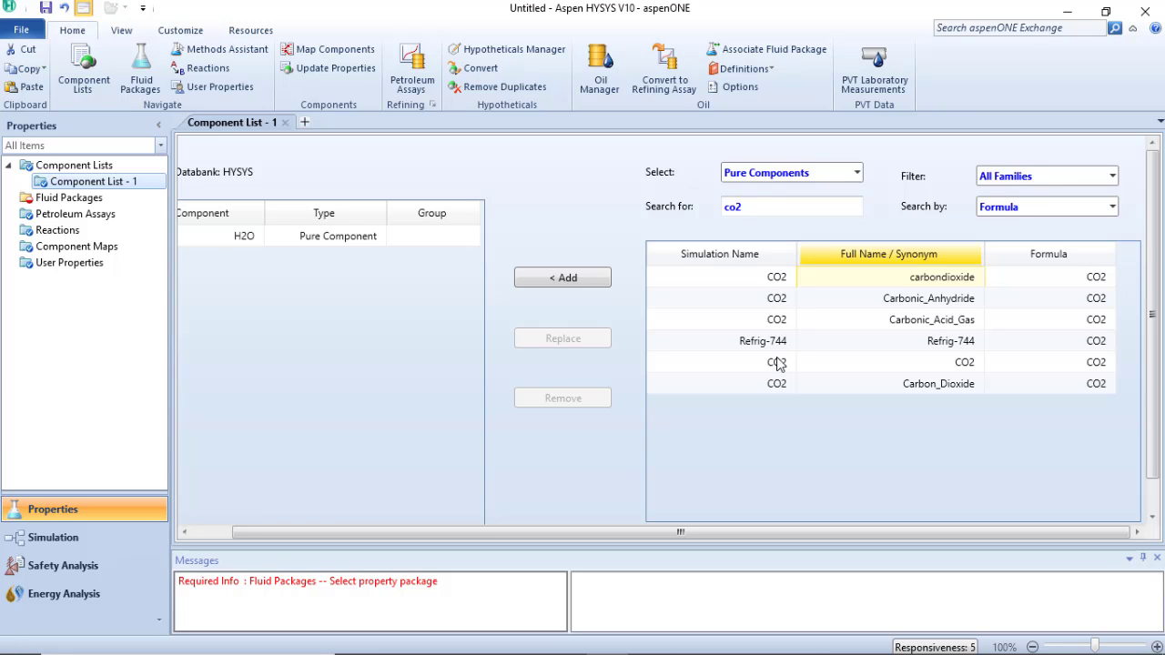
left_click(780, 282)
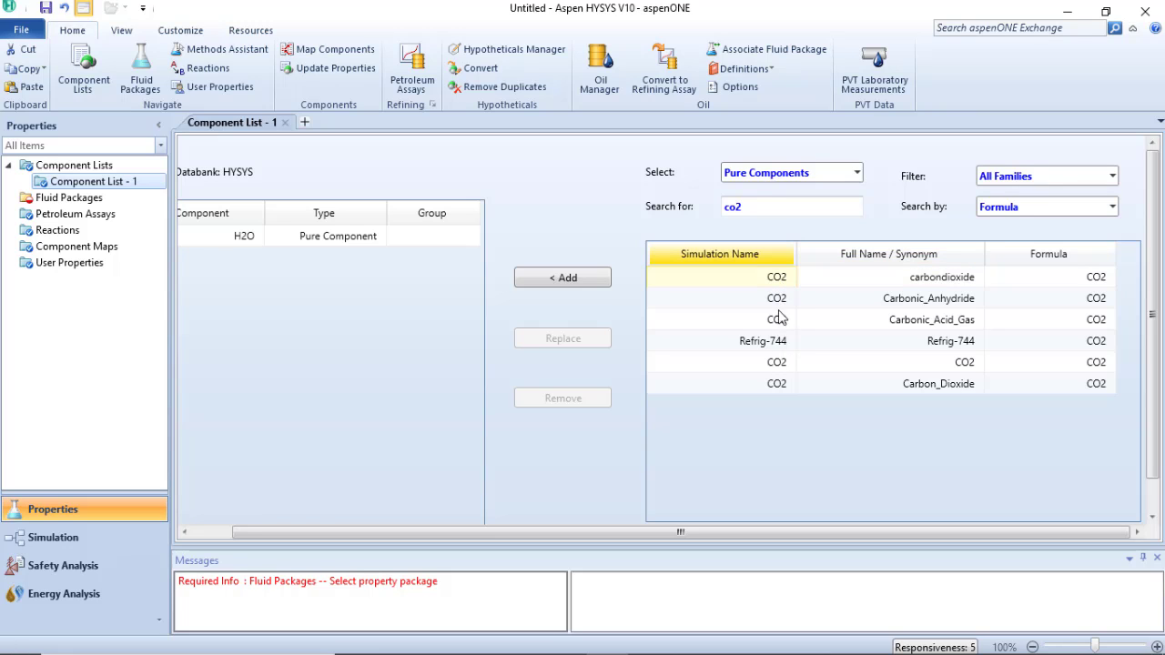
left_click(776, 385)
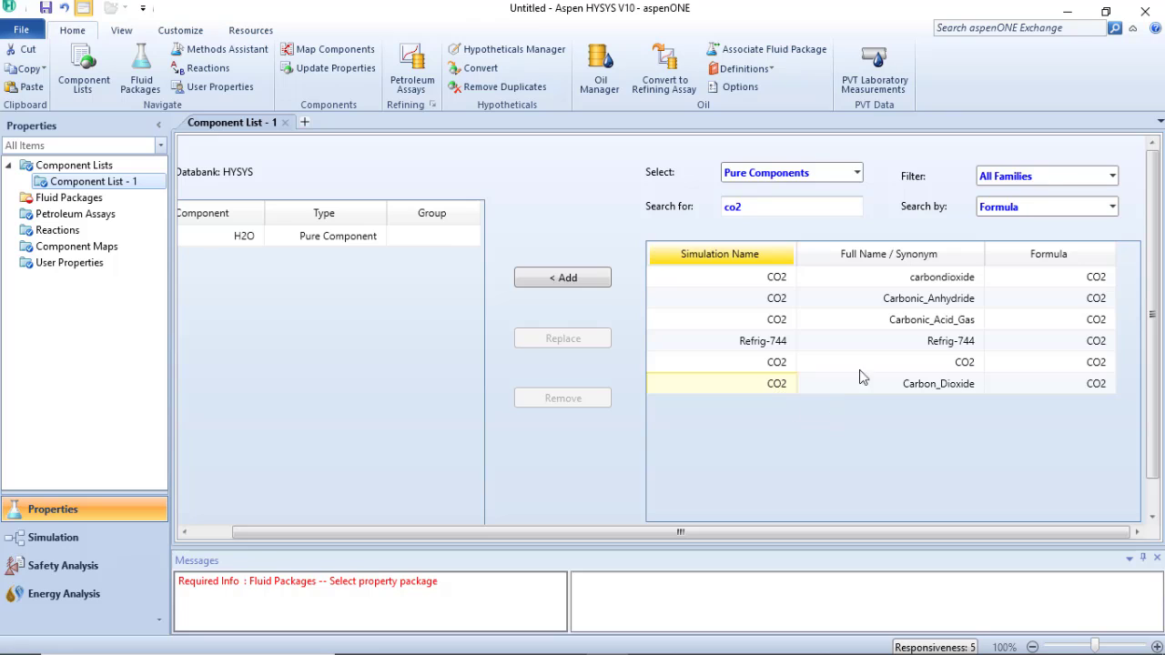
left_click(920, 284)
left_click(780, 283)
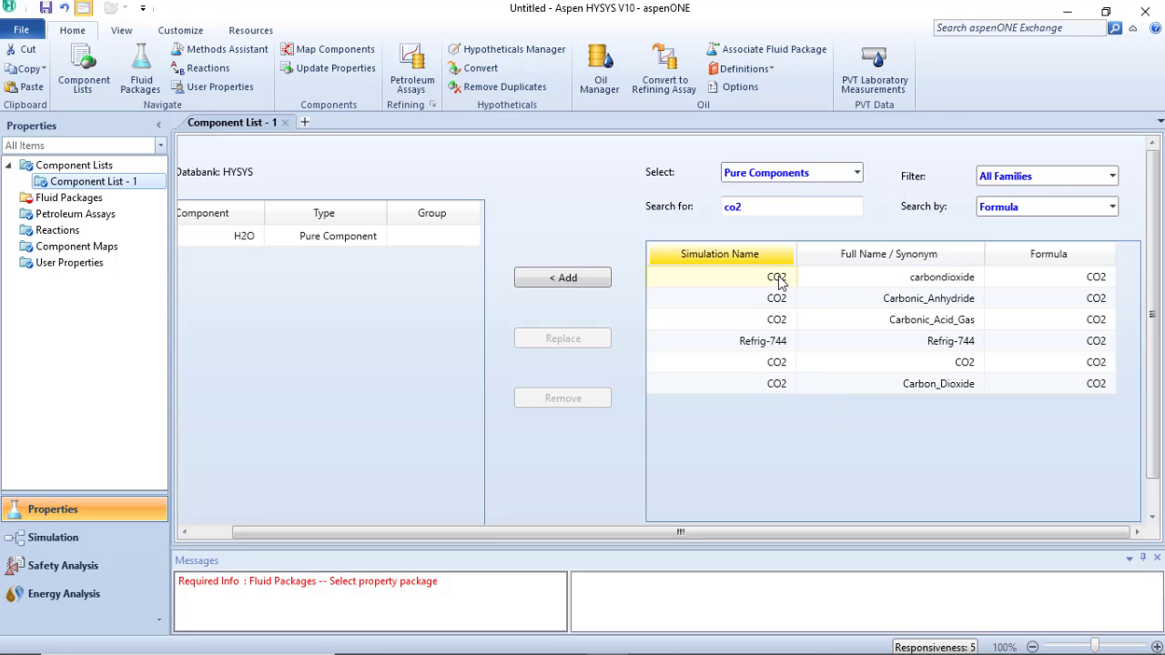
double_click(777, 282)
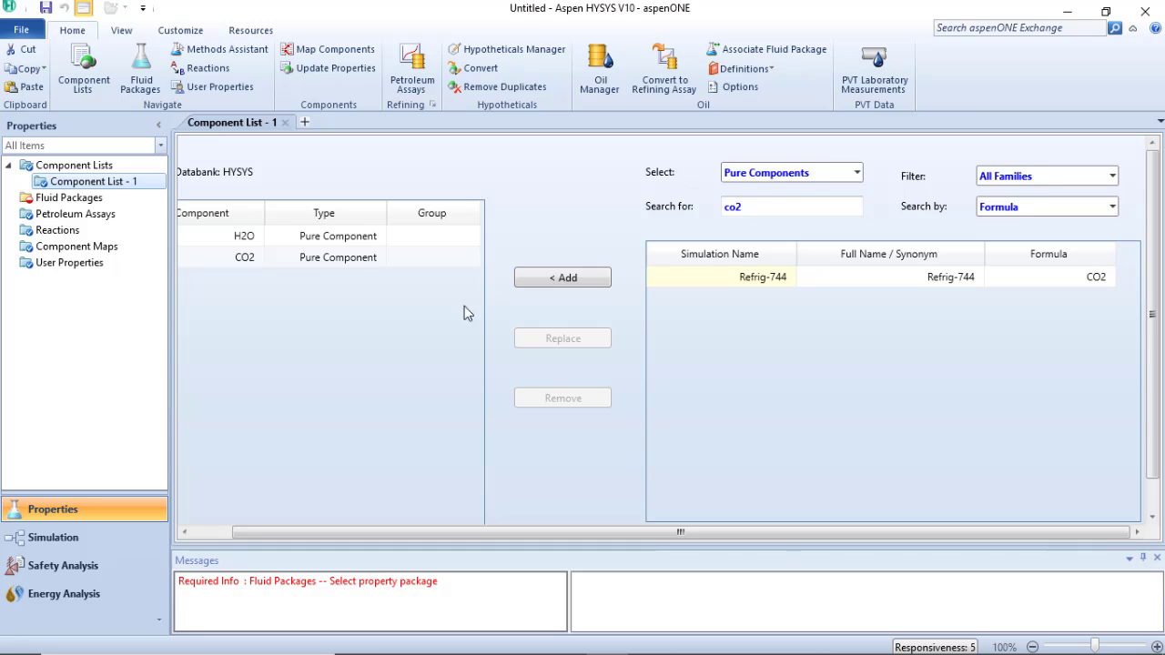
left_click(754, 207)
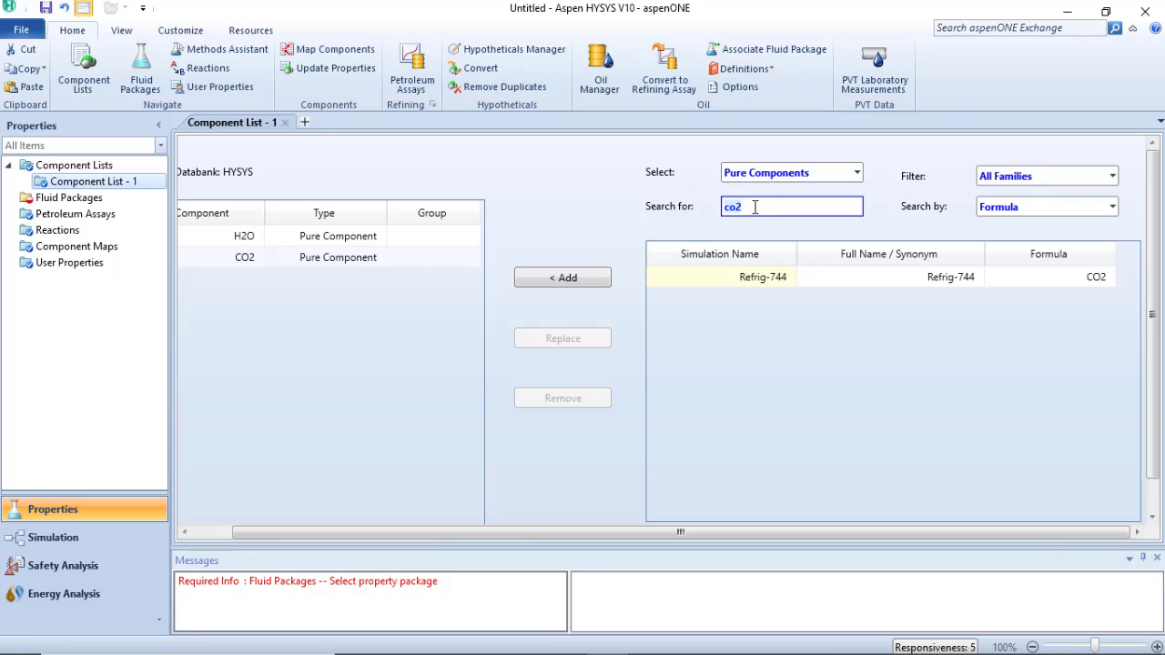
type("methan")
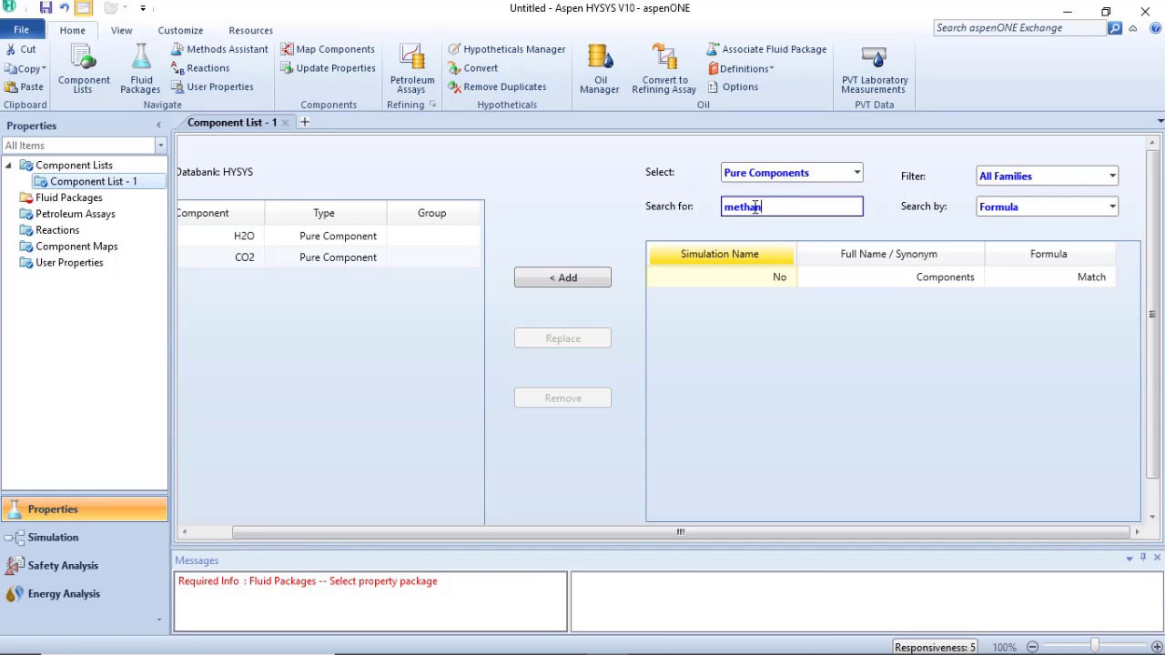
key("BackSpace")
key("BackSpace")
key("BackSpace")
key("BackSpace")
key("BackSpace")
key("BackSpace")
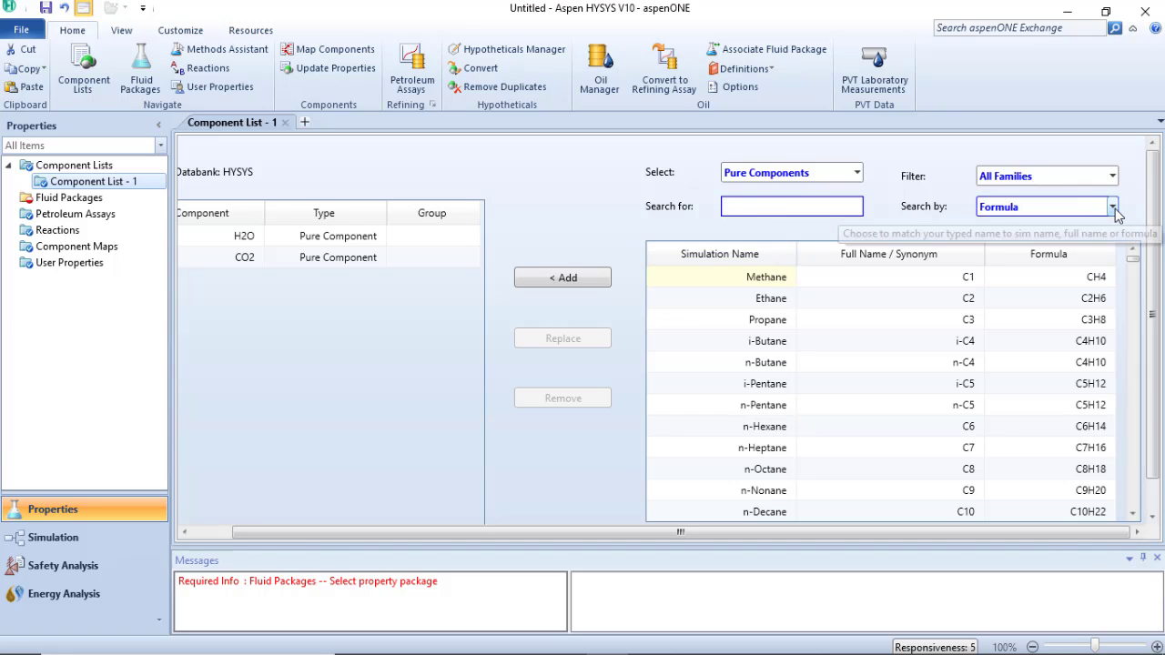
Set the component search to match by Full Name/Synonym
left_click(1112, 208)
left_click(1044, 247)
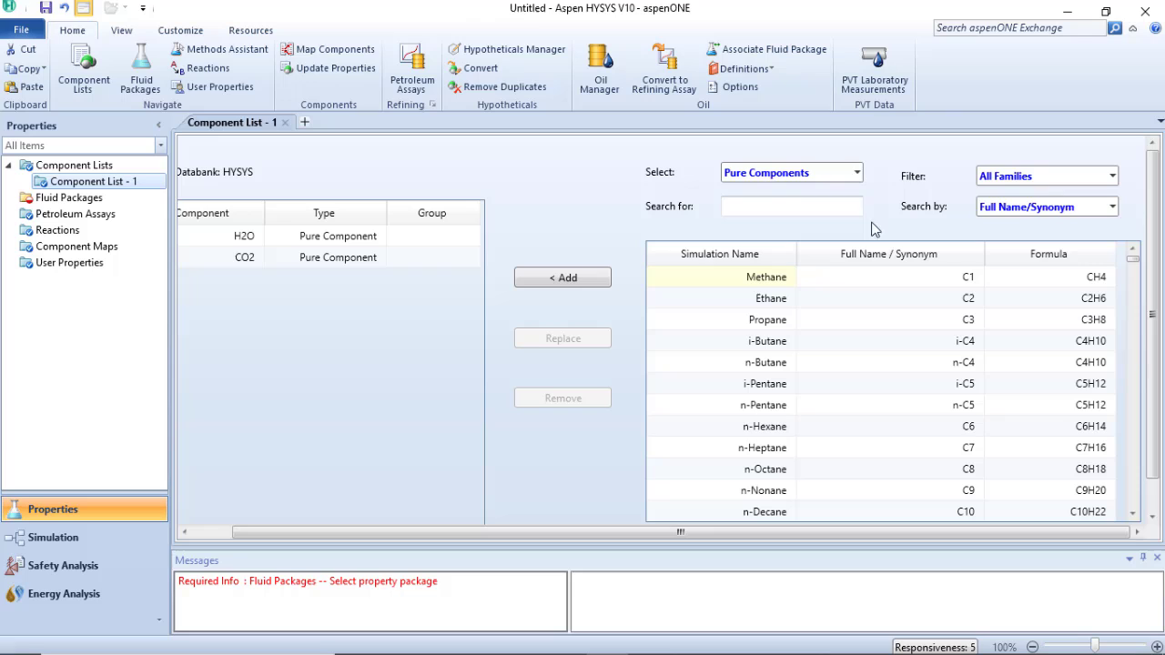
left_click(824, 205)
Search for methane and add the Methane component to the component list
type("f")
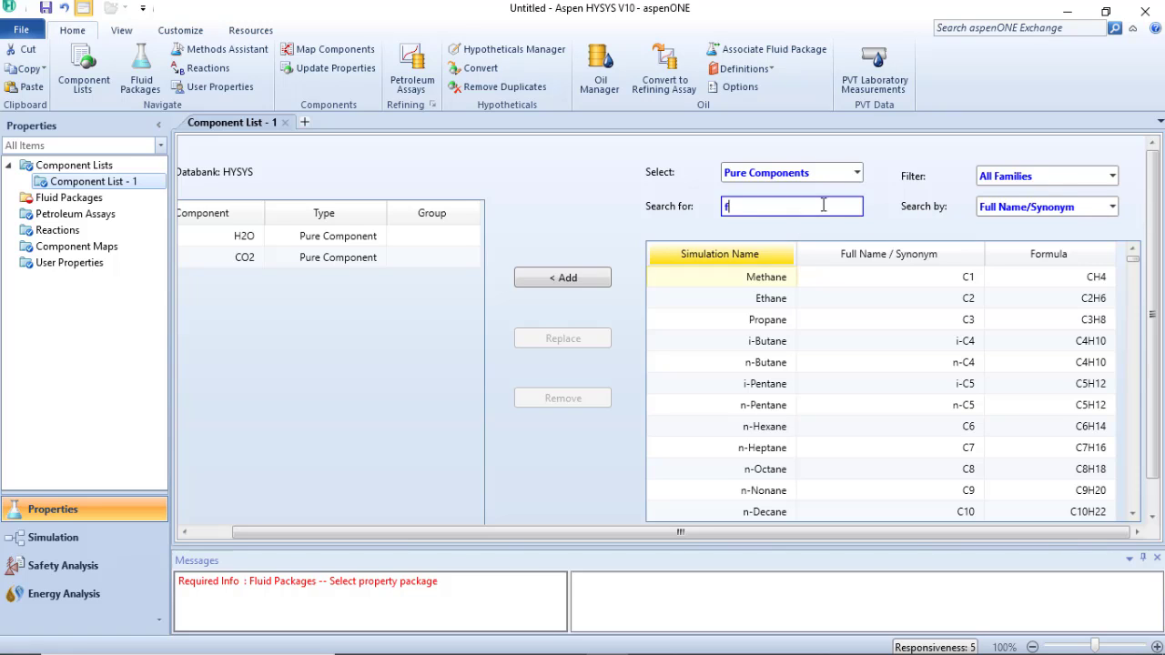
type("ull")
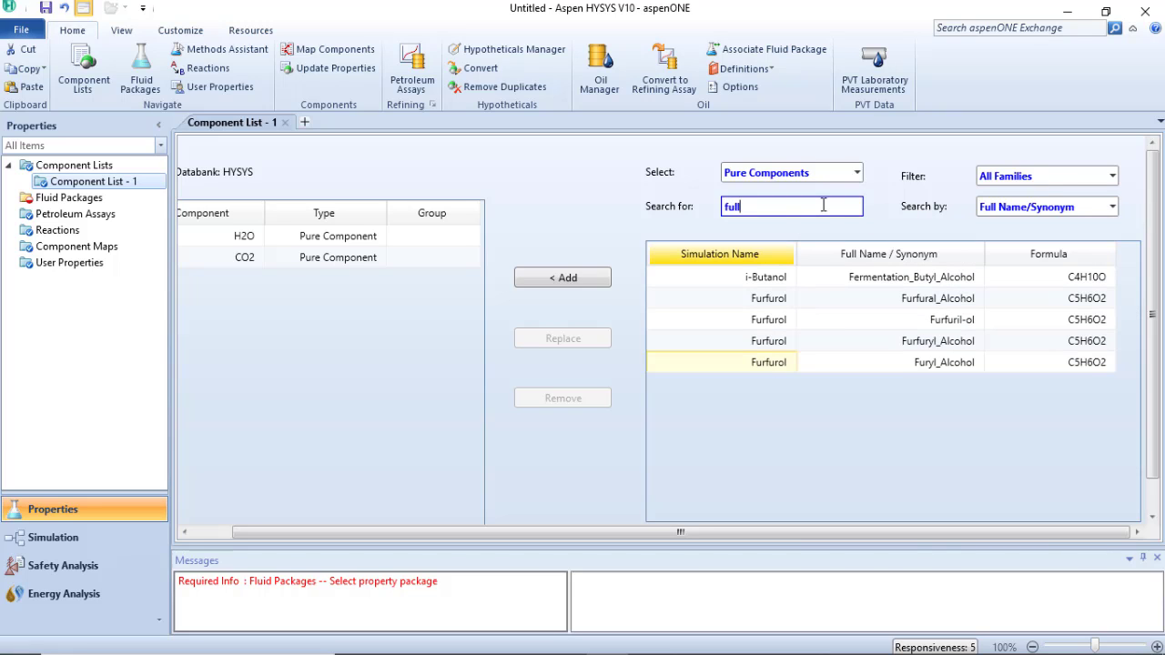
key("BackSpace")
key("BackSpace")
key("BackSpace")
key("BackSpace")
type("met")
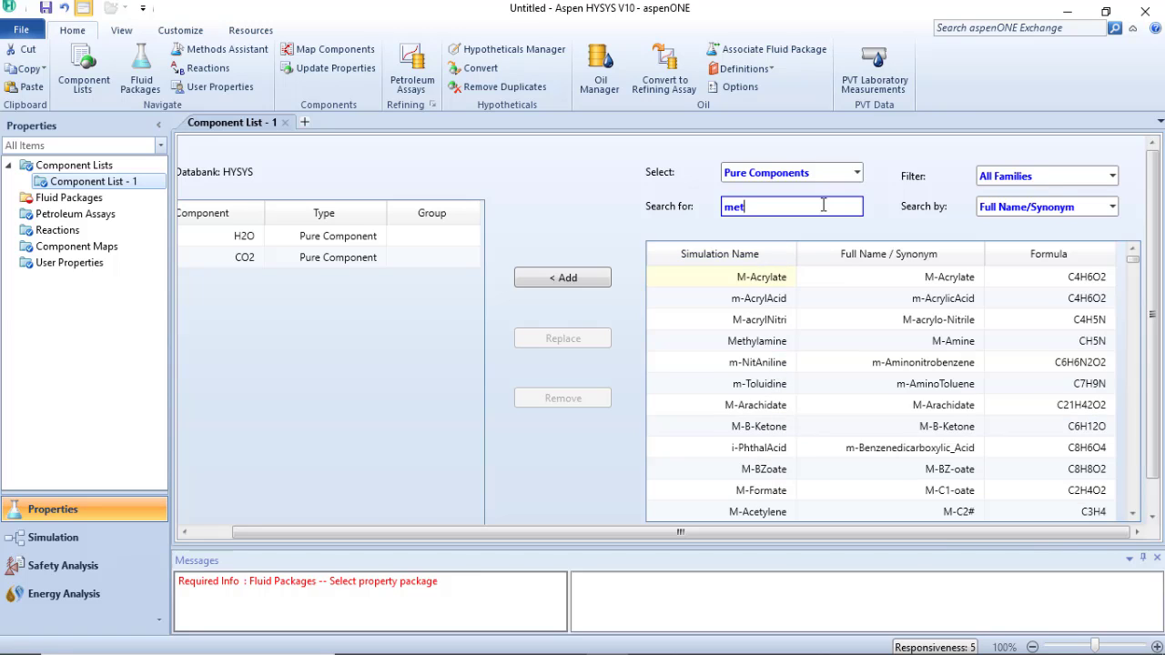
type("hane")
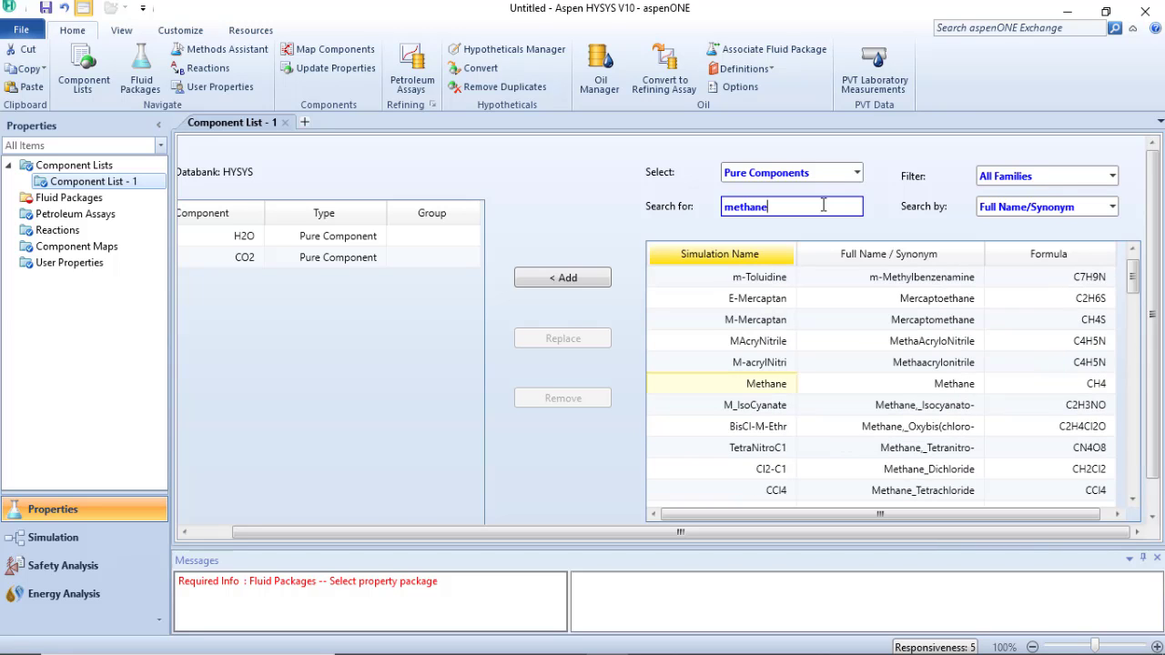
key("Return")
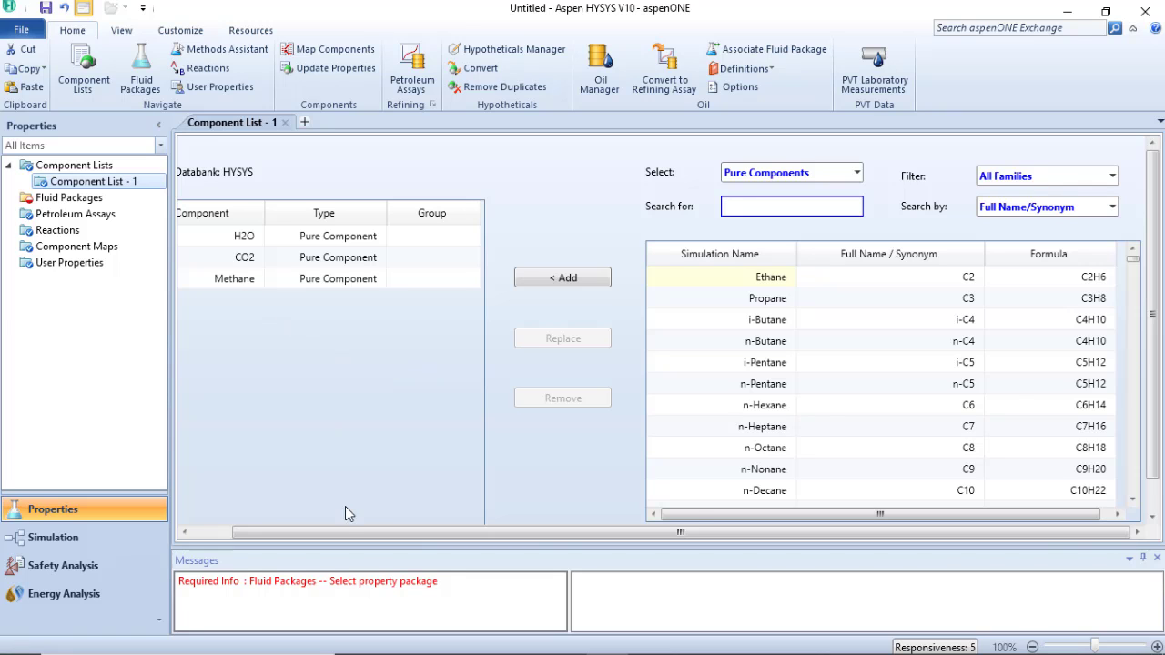
Remove Methane from the component list
left_click_drag(282, 531, 237, 532)
left_click(280, 280)
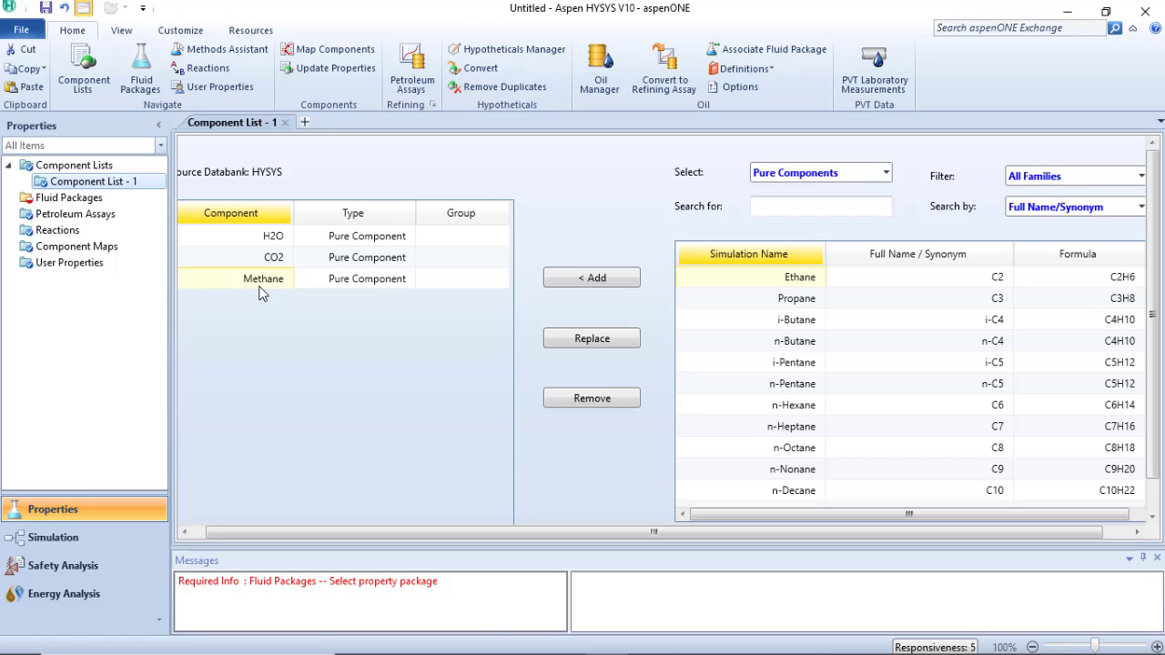
left_click(592, 401)
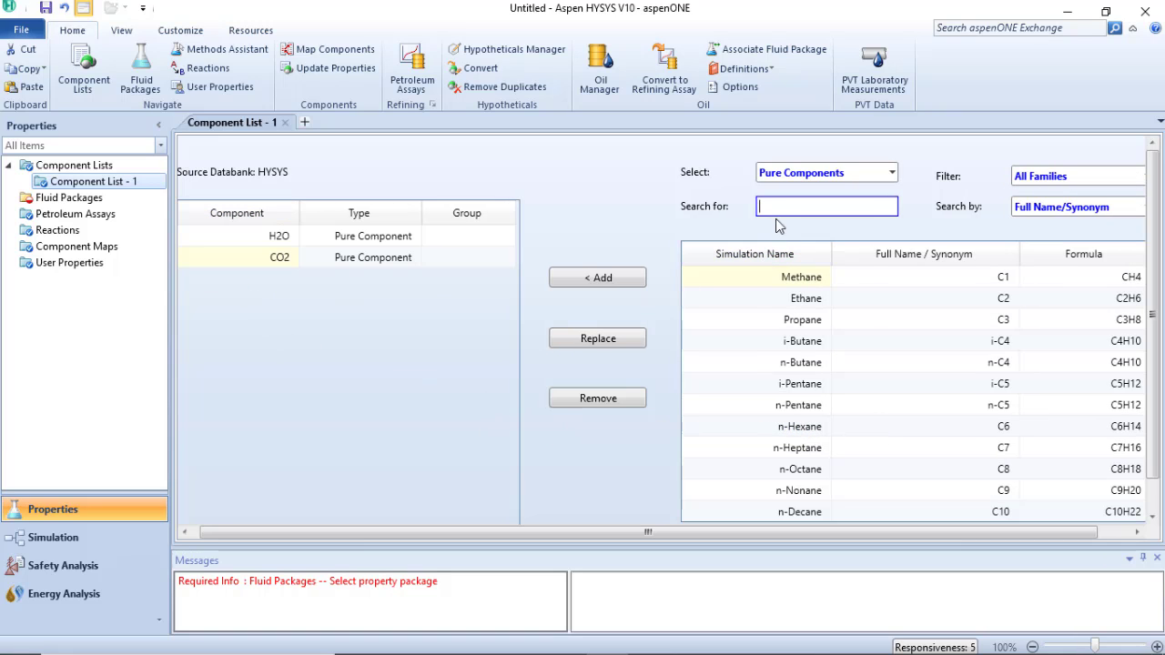
Search for methane by full name and add the Methane component to the component list
type("methane")
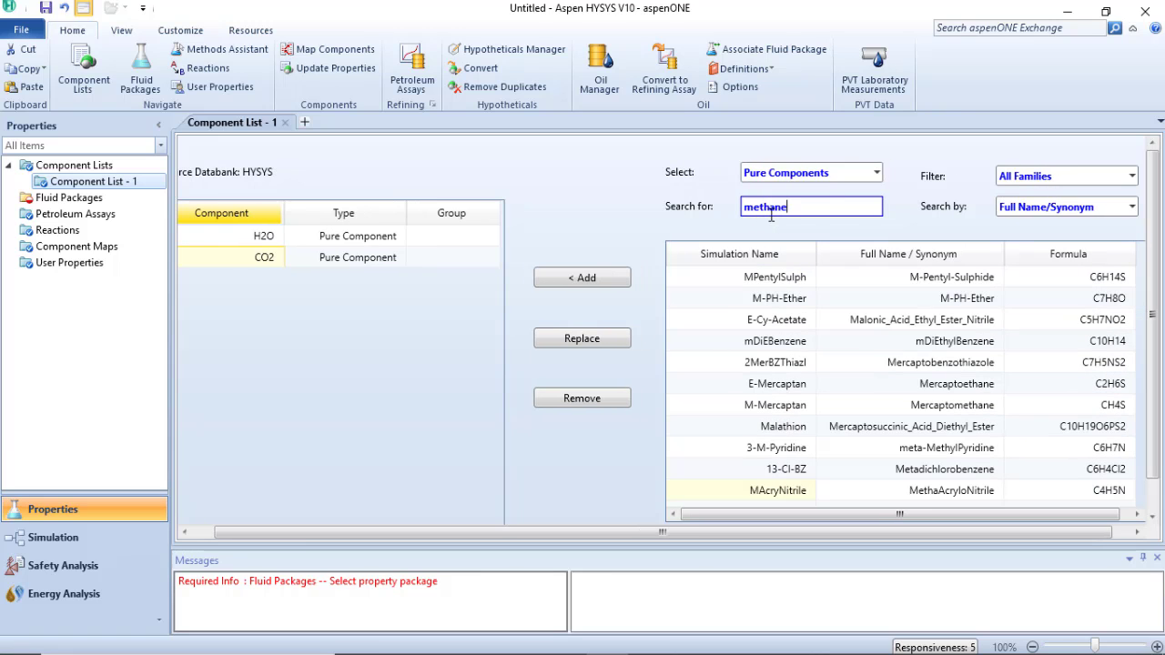
key("BackSpace")
key("BackSpace")
key("BackSpace")
key("BackSpace")
key("BackSpace")
key("BackSpace")
key("BackSpace")
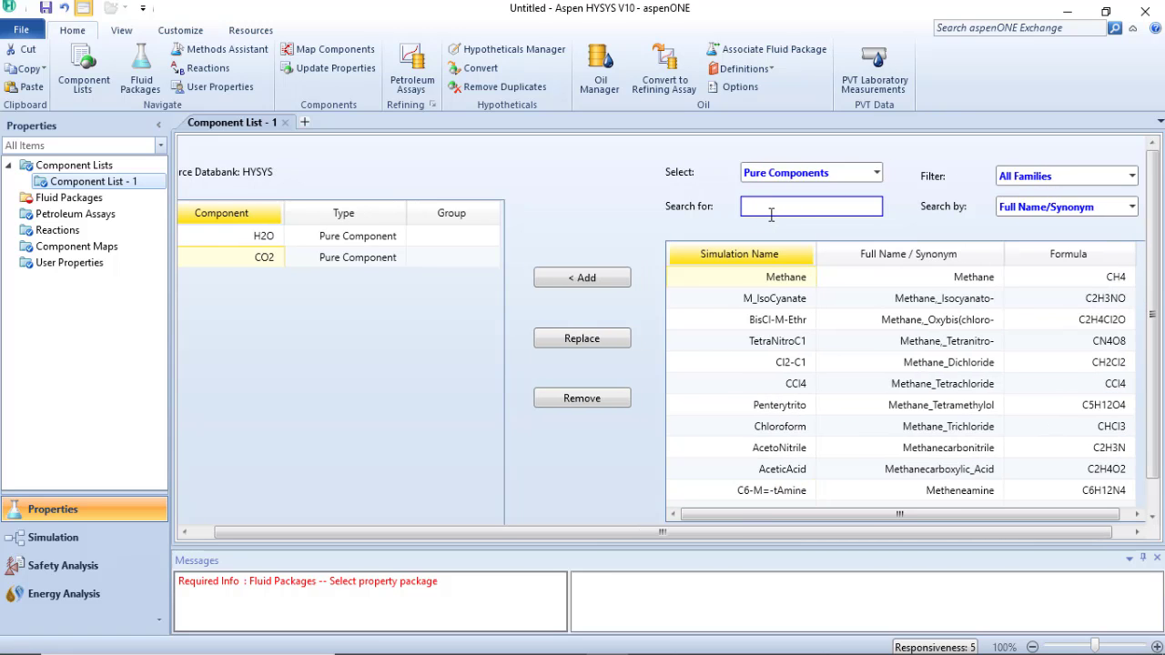
key("Return")
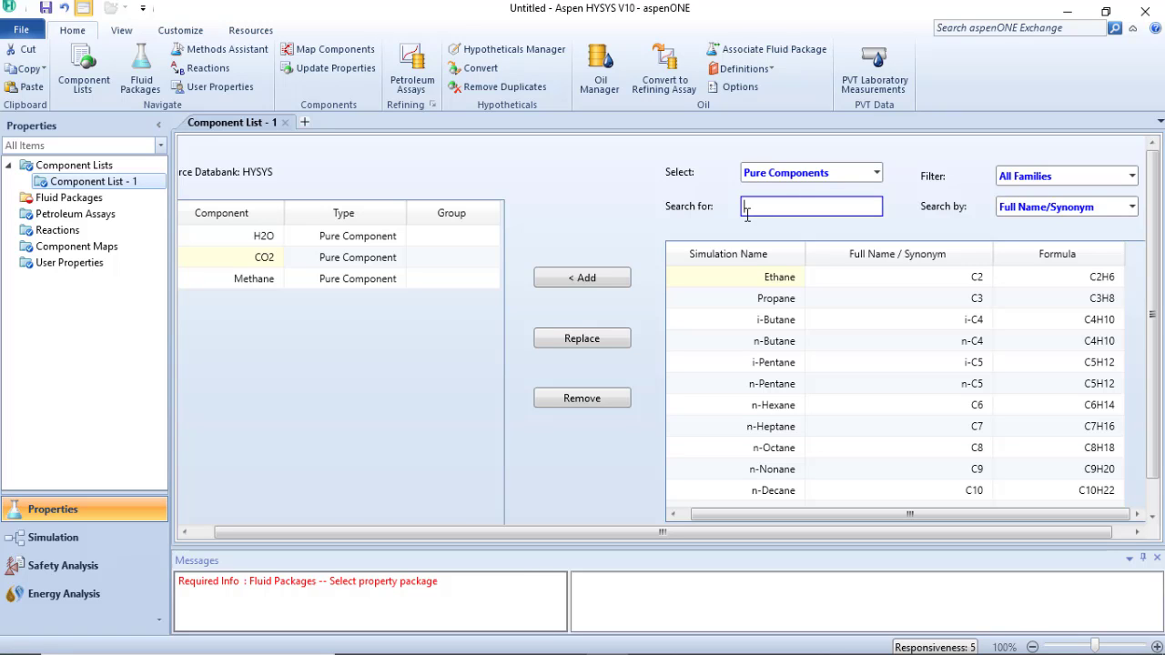
Search for propane and replace Methane in the component list with the Propane component
type("propane")
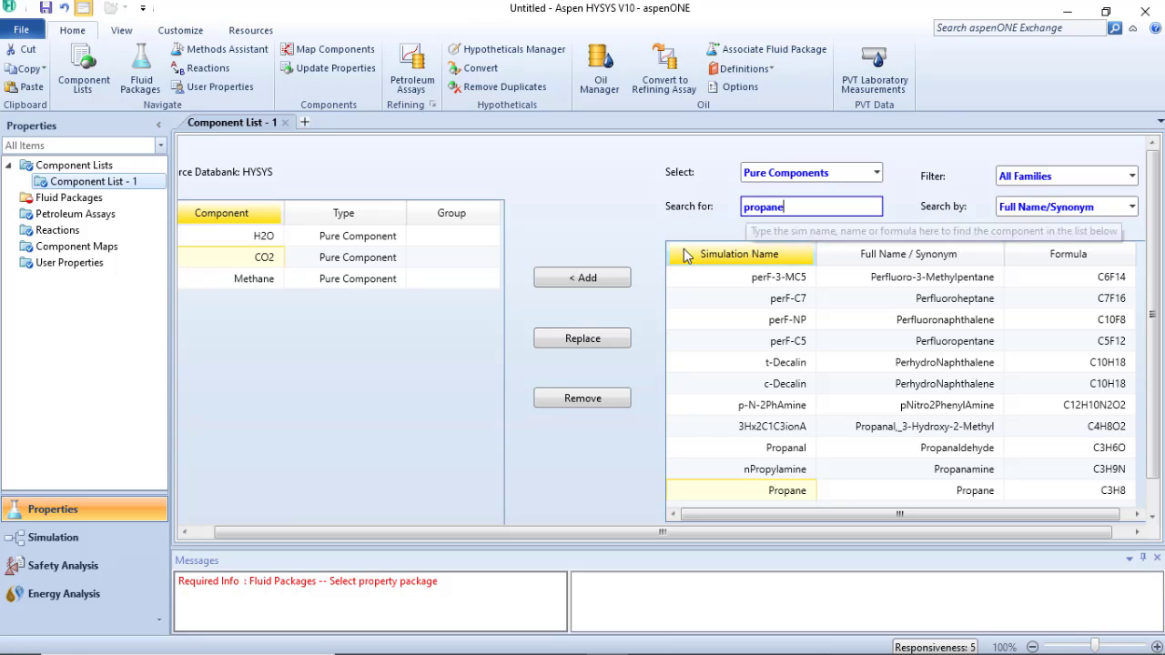
scroll(817, 439, "down", 1)
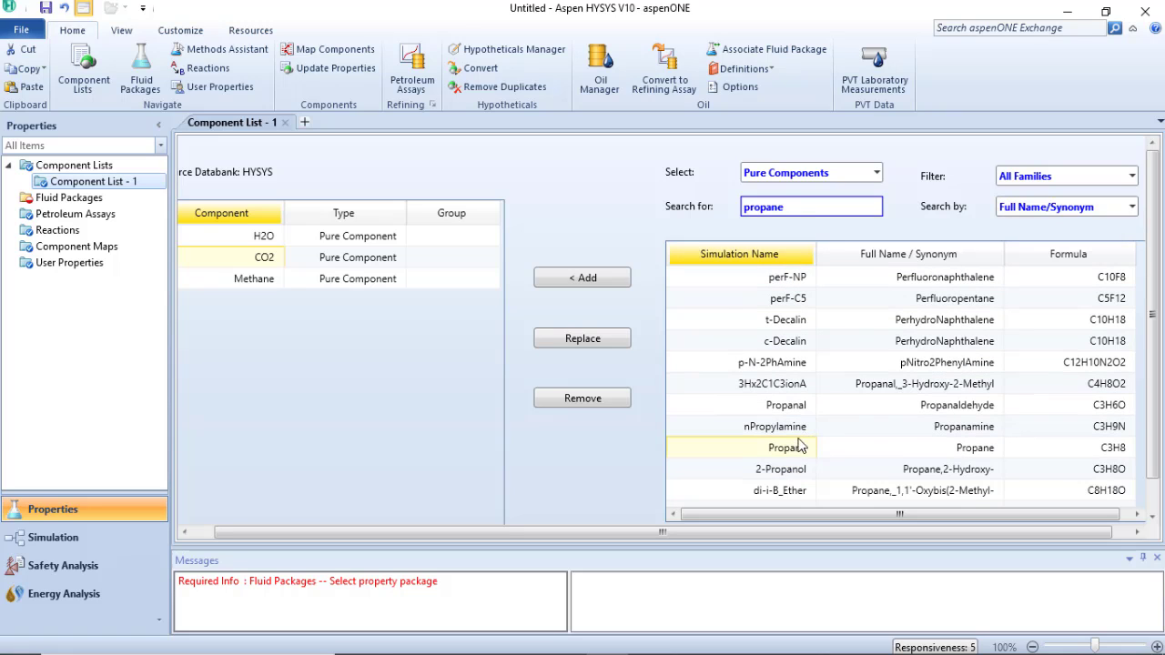
left_click(781, 455)
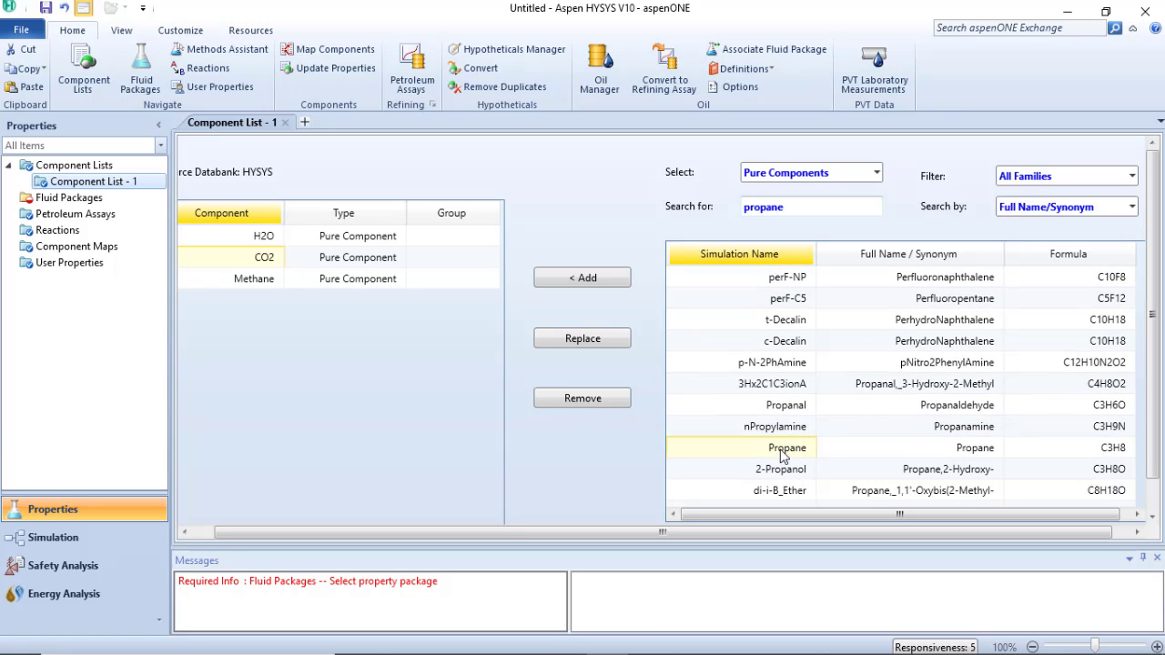
left_click(254, 279)
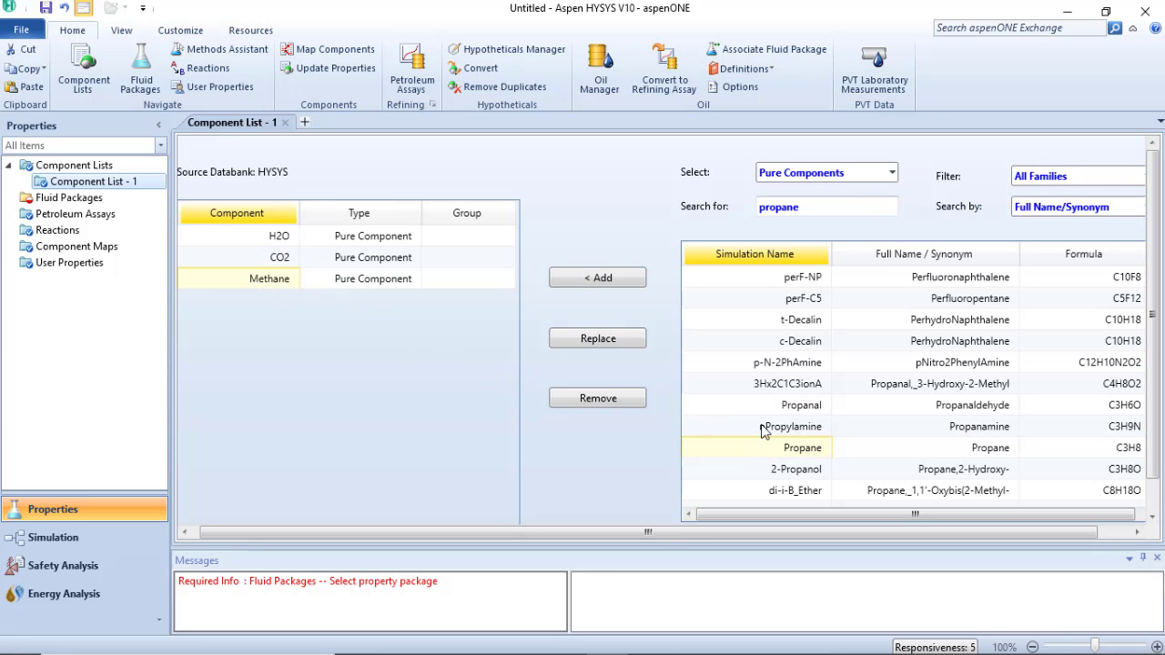
left_click(604, 345)
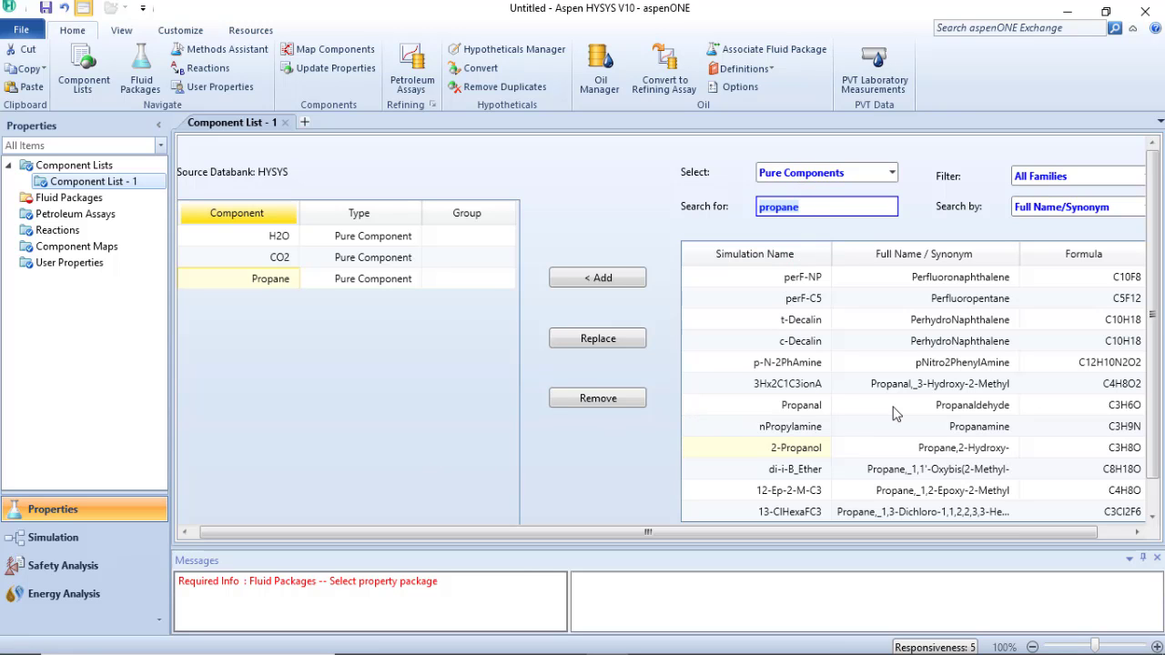
Examine the propane search results, along with the available search criteria and component type options
scroll(893, 413, "down", 7)
scroll(891, 453, "up", 2)
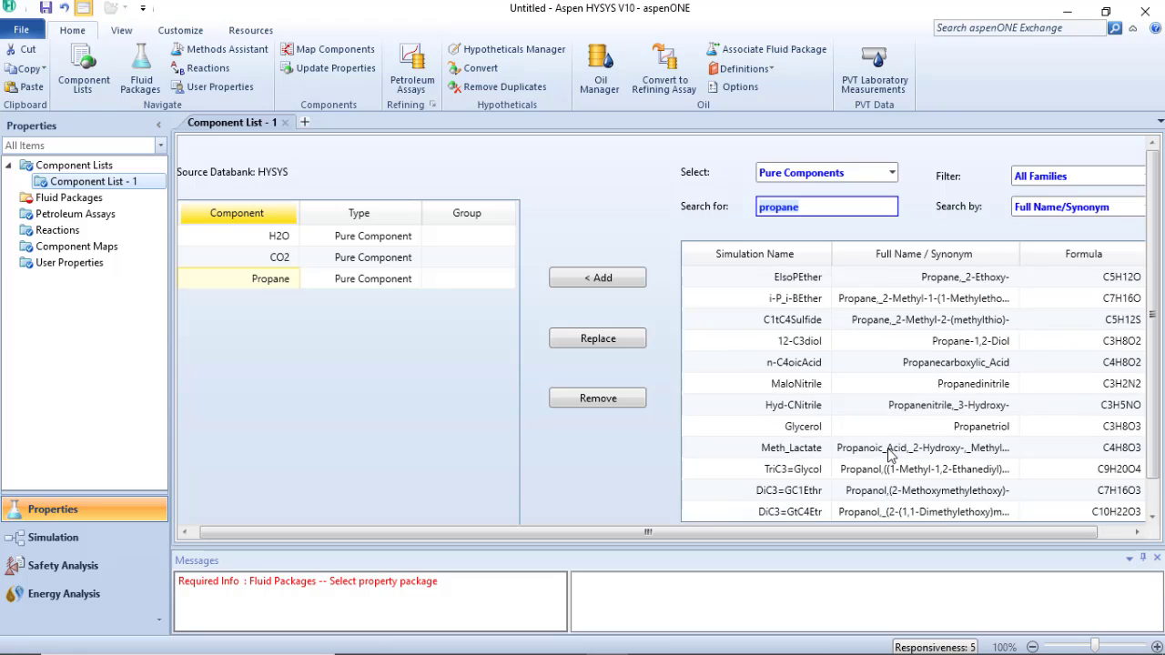
scroll(891, 453, "up", 6)
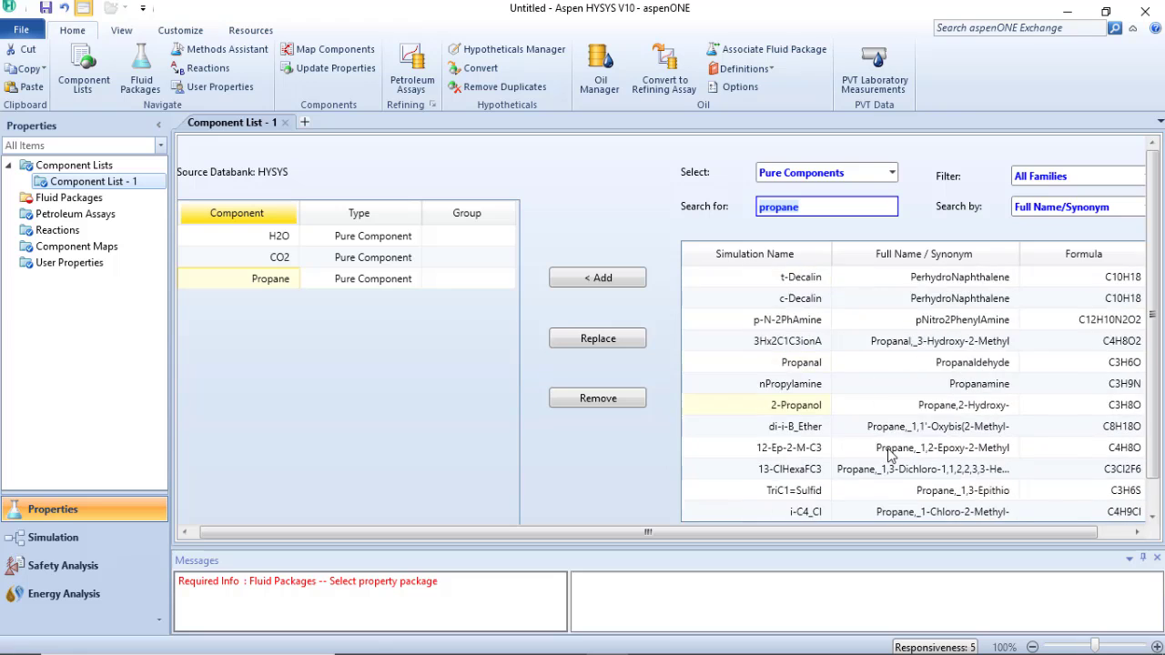
left_click(634, 239)
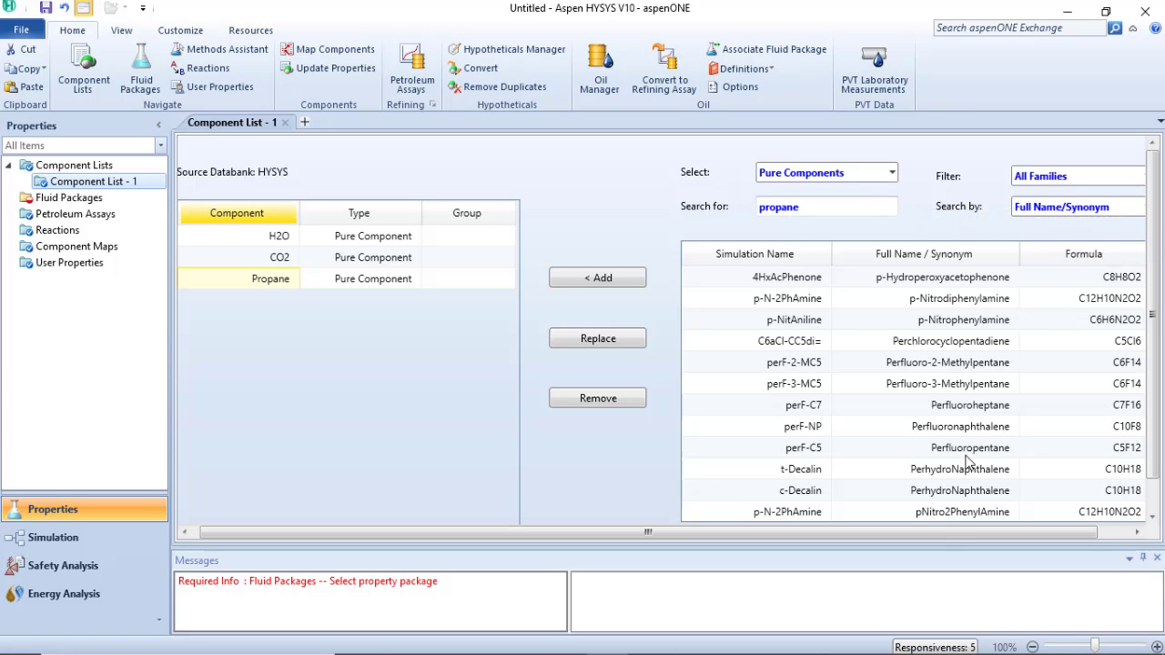
left_click_drag(942, 528, 976, 528)
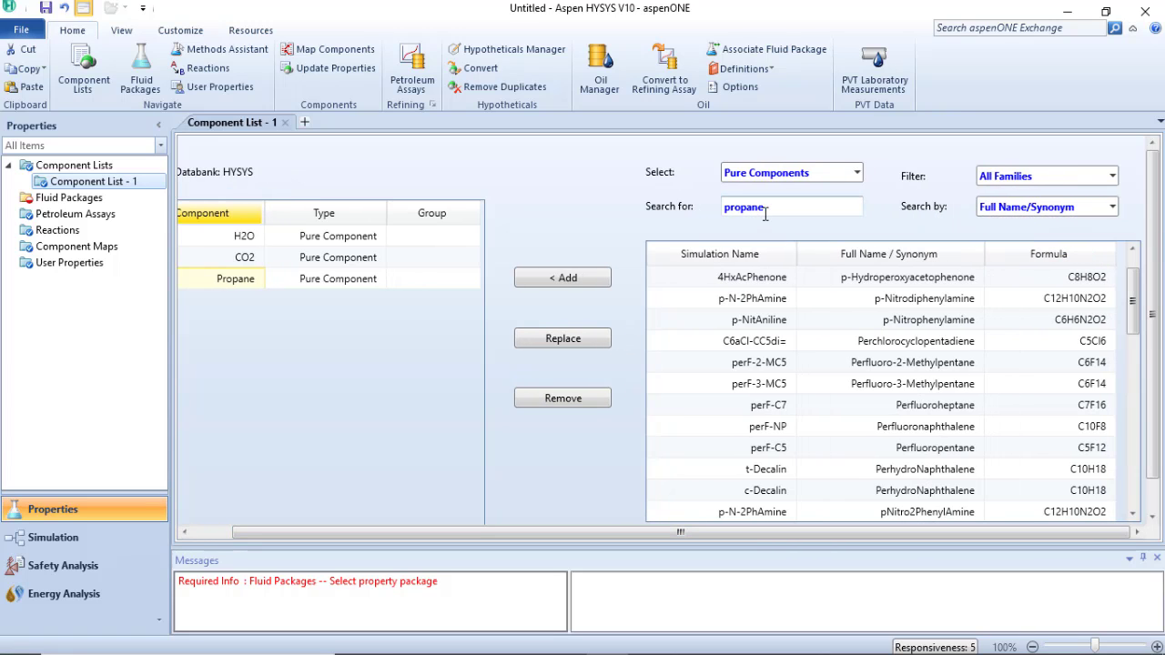
scroll(787, 405, "down", 1)
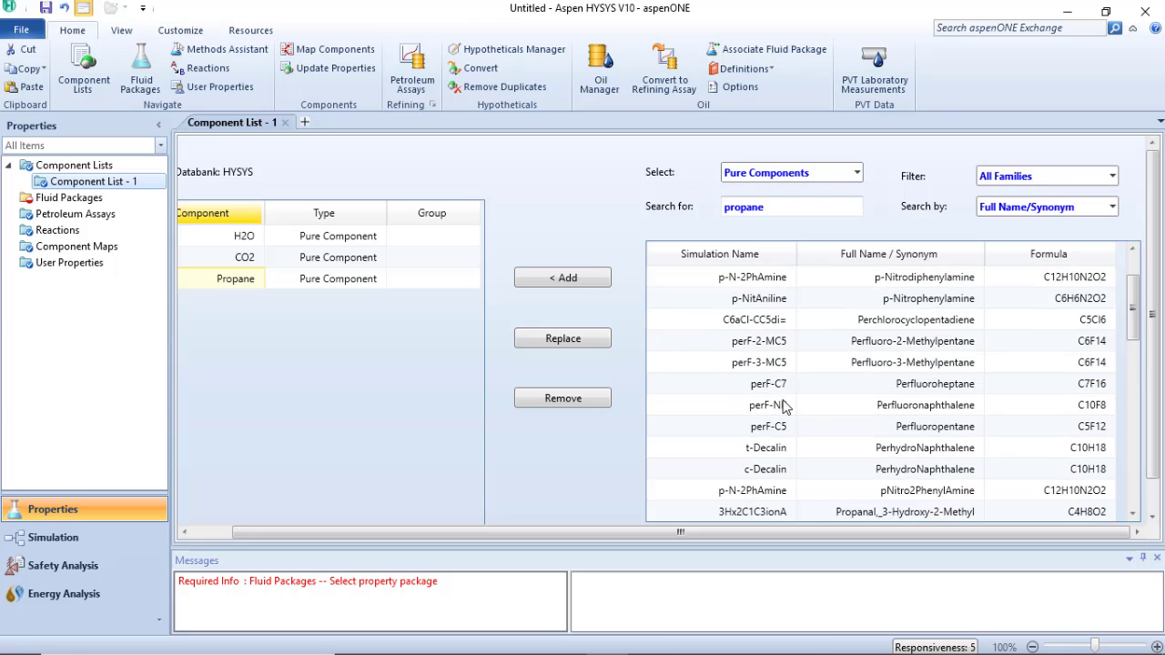
scroll(786, 407, "up", 3)
left_click(1112, 207)
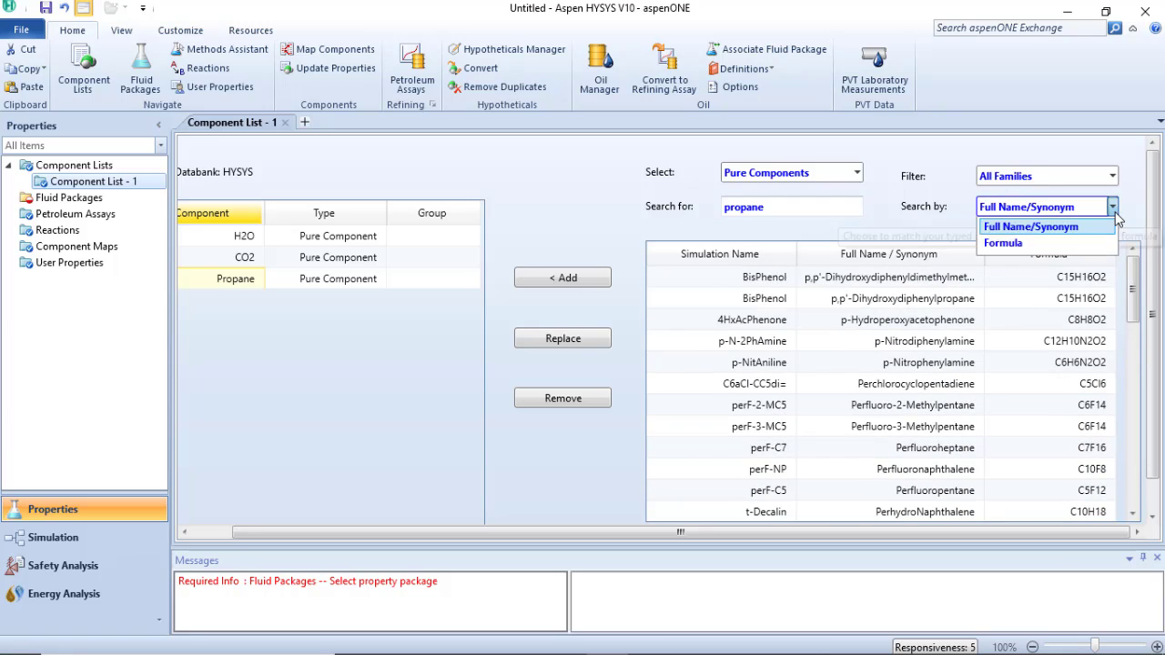
left_click(797, 234)
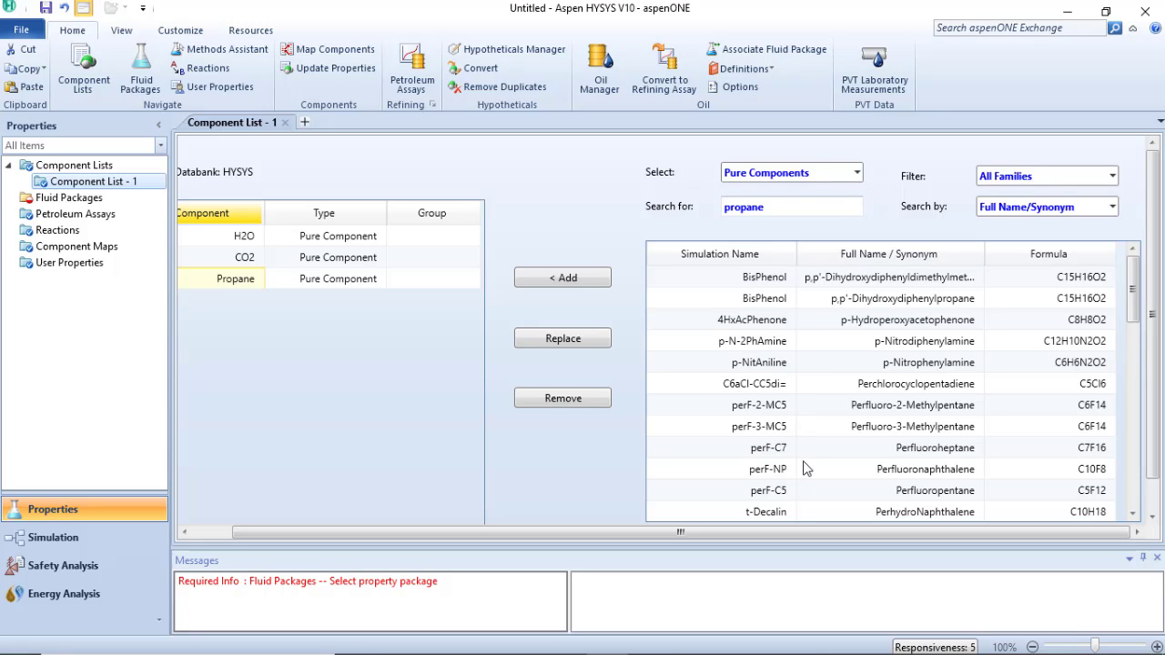
left_click(858, 173)
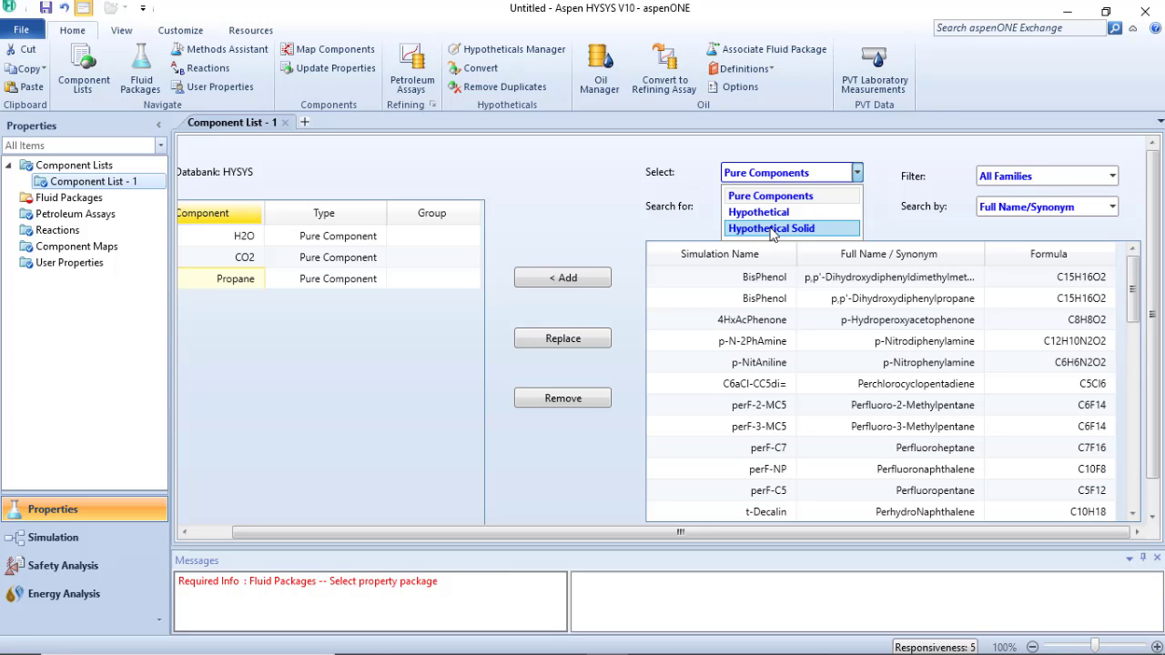
left_click(894, 204)
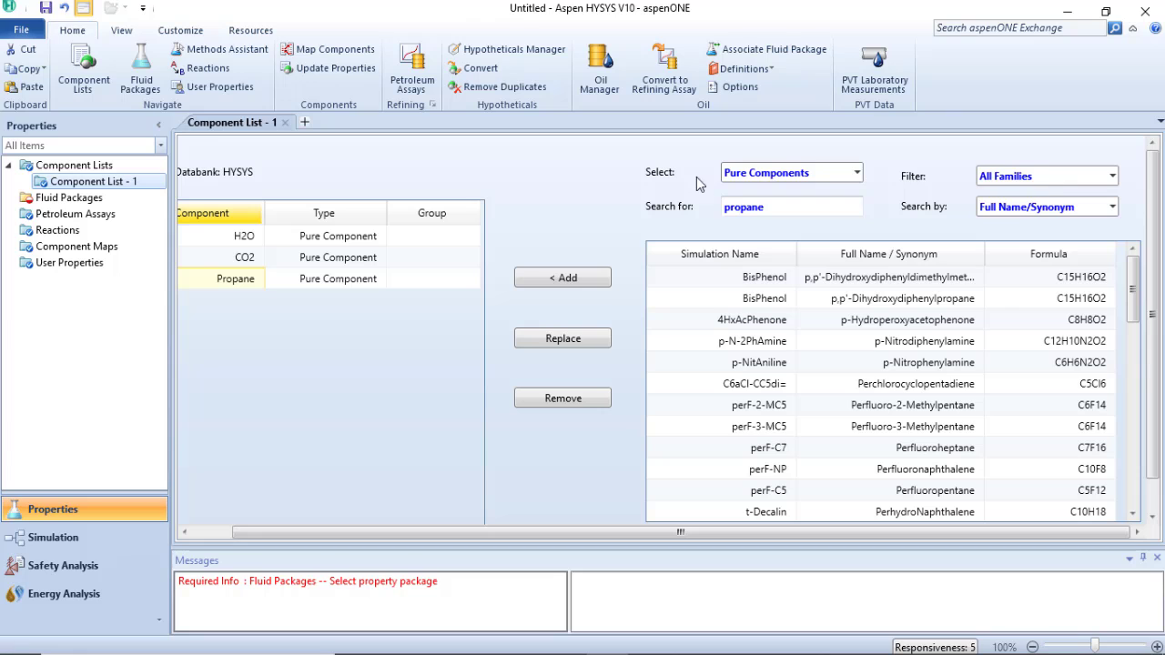
left_click_drag(648, 539, 607, 539)
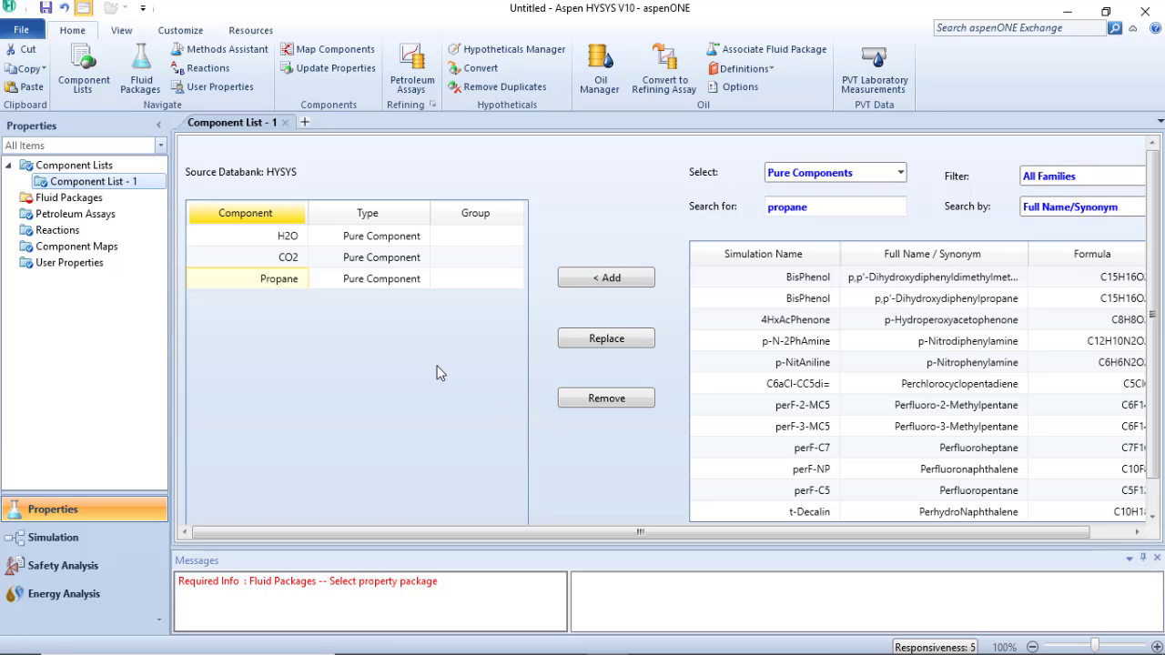
Create a second component list and add Ethane to it
left_click(82, 170)
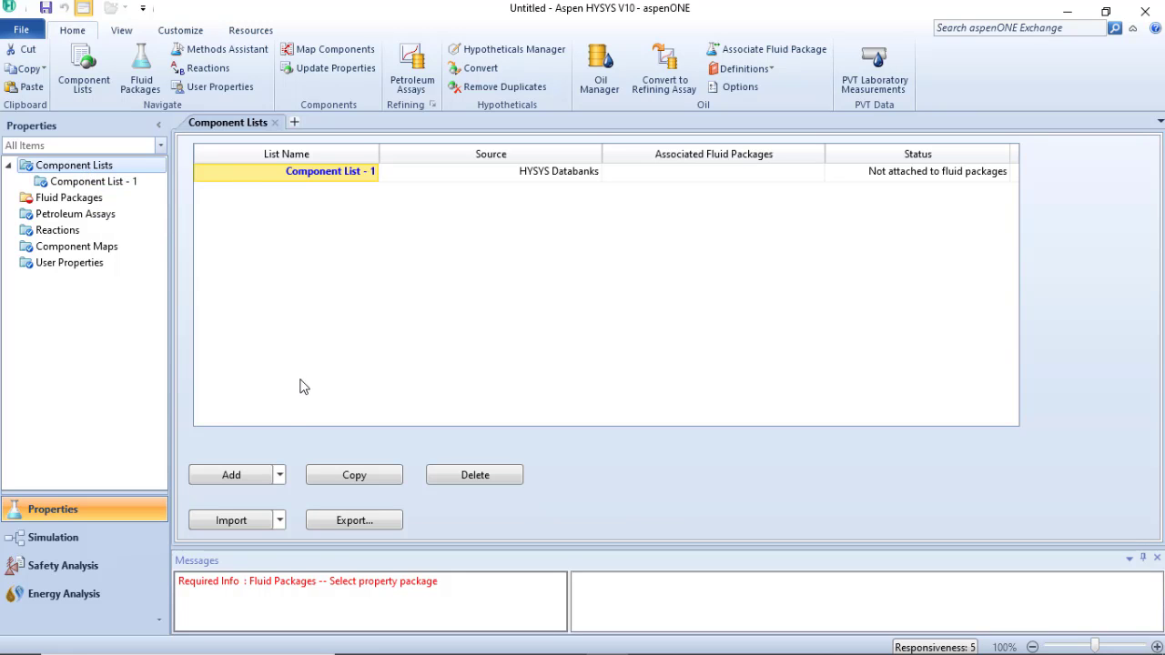
left_click(227, 479)
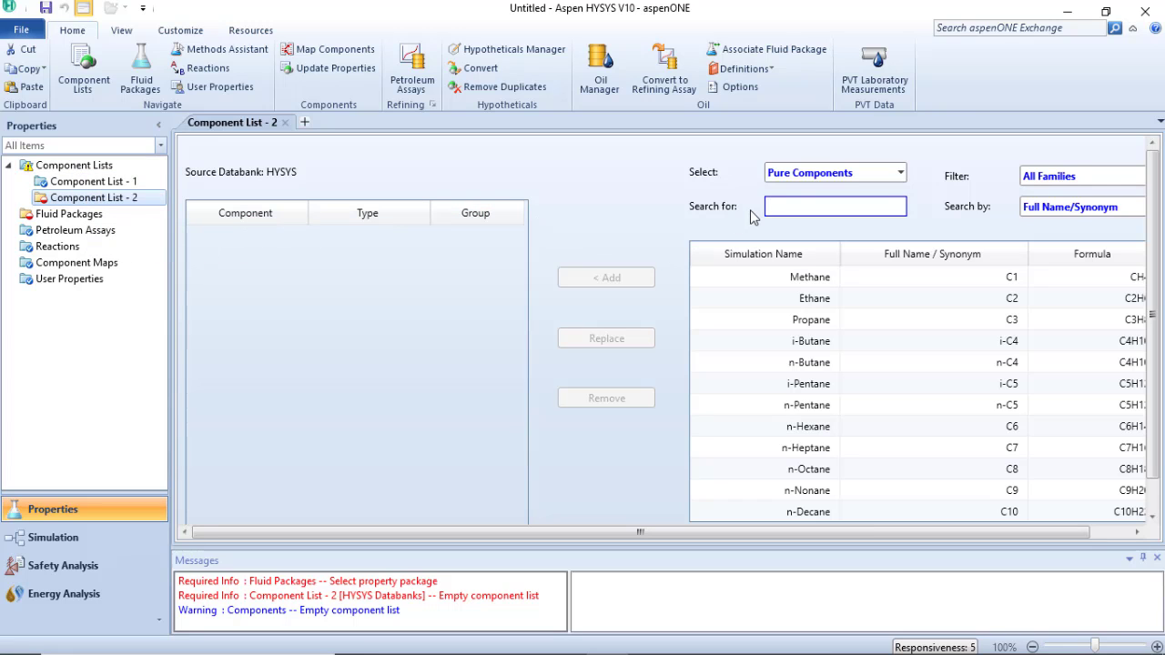
type("ethane")
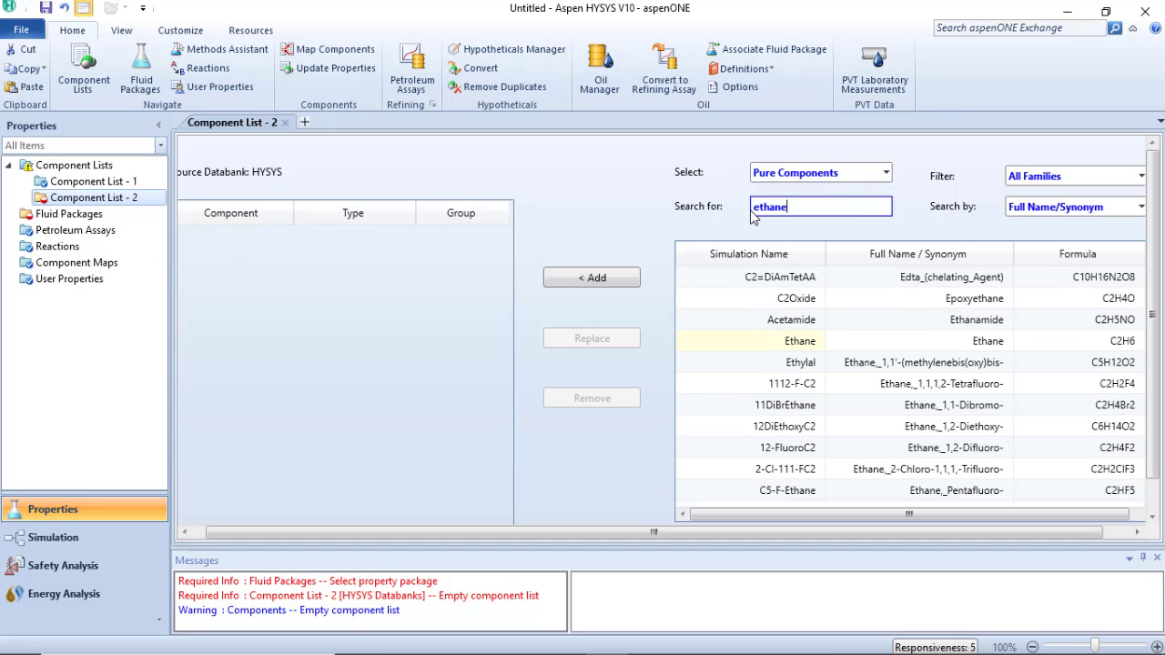
key("Return")
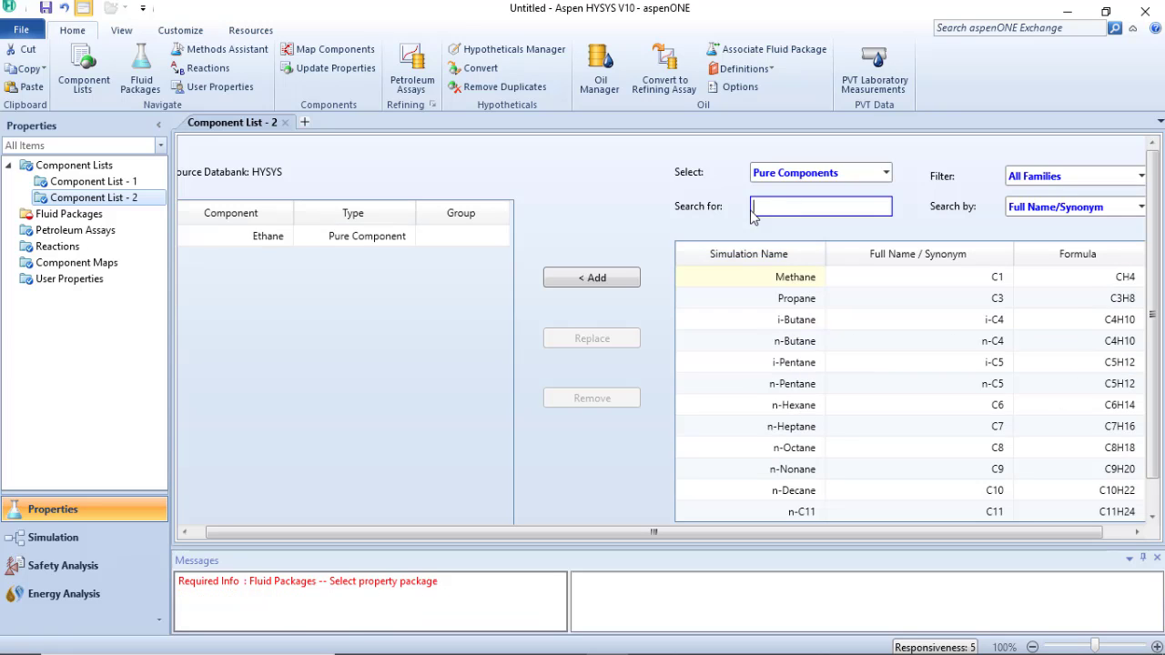
Add Toluene and Benzene to the second component list by searching for their full names
type("toluene")
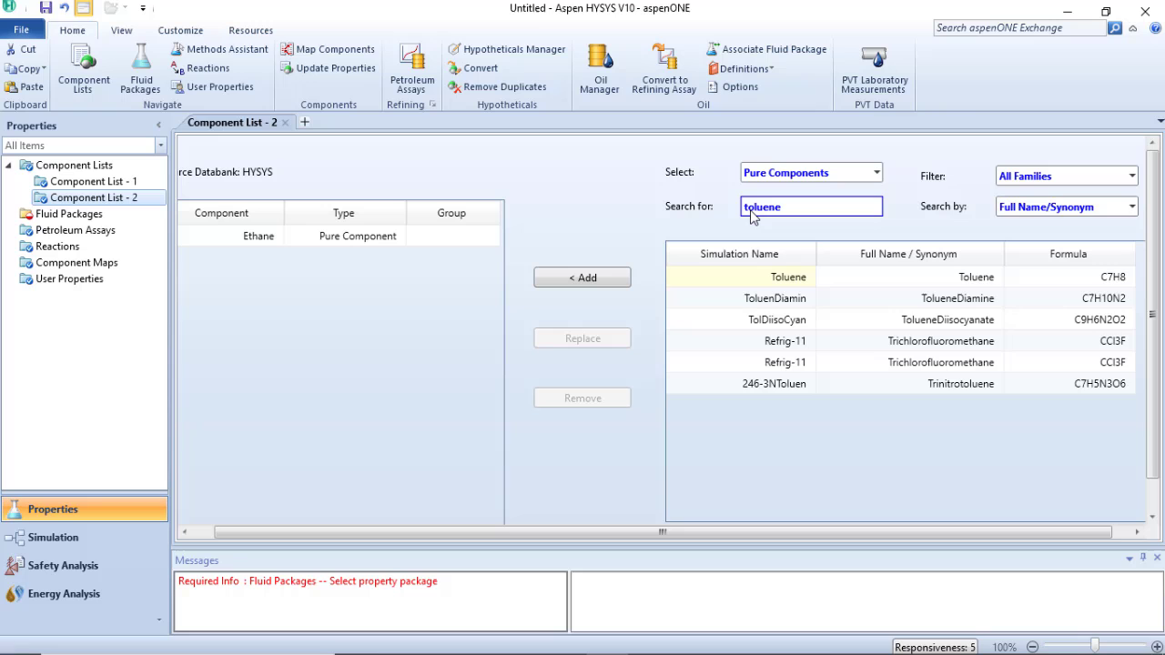
key("Return")
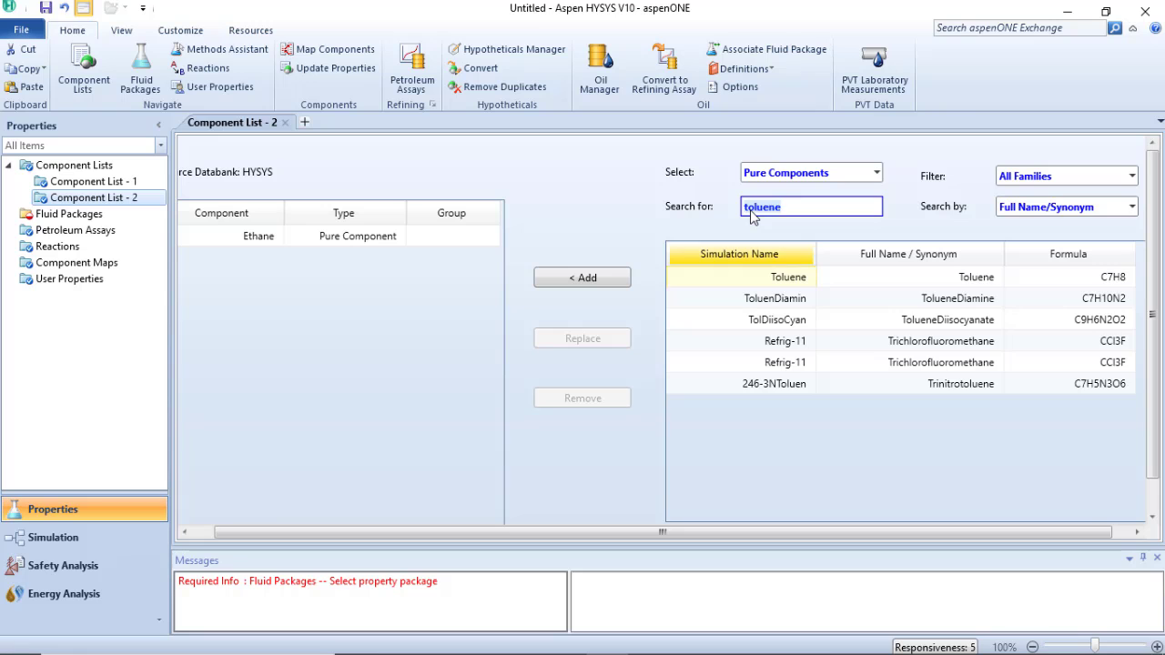
type("benzene")
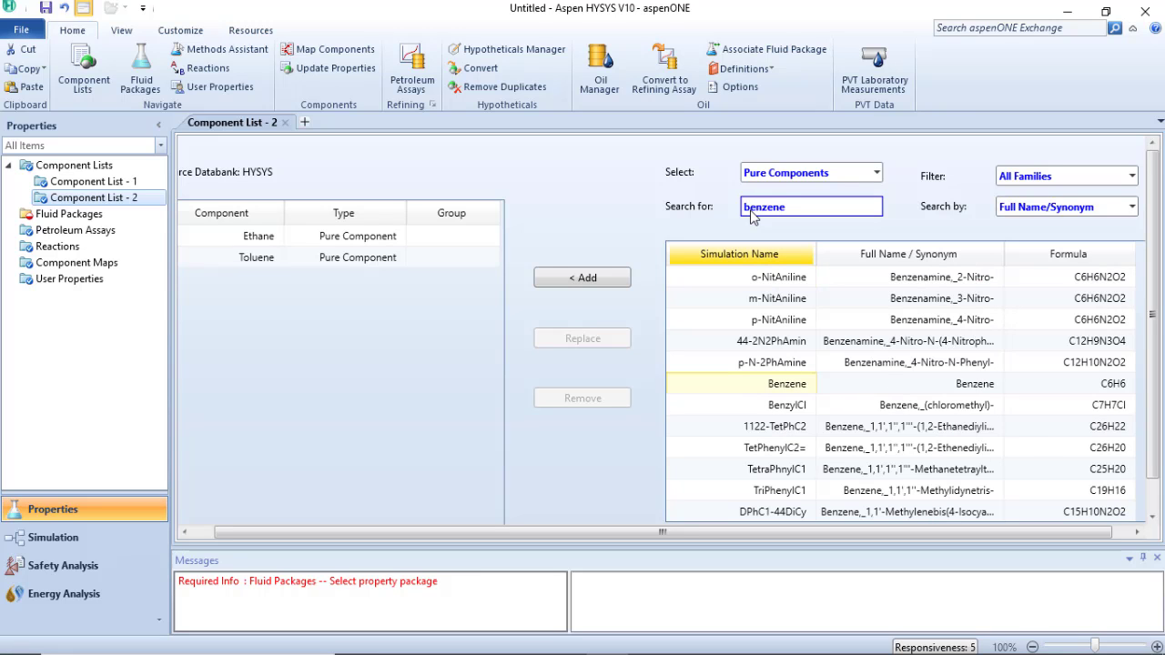
key("Return")
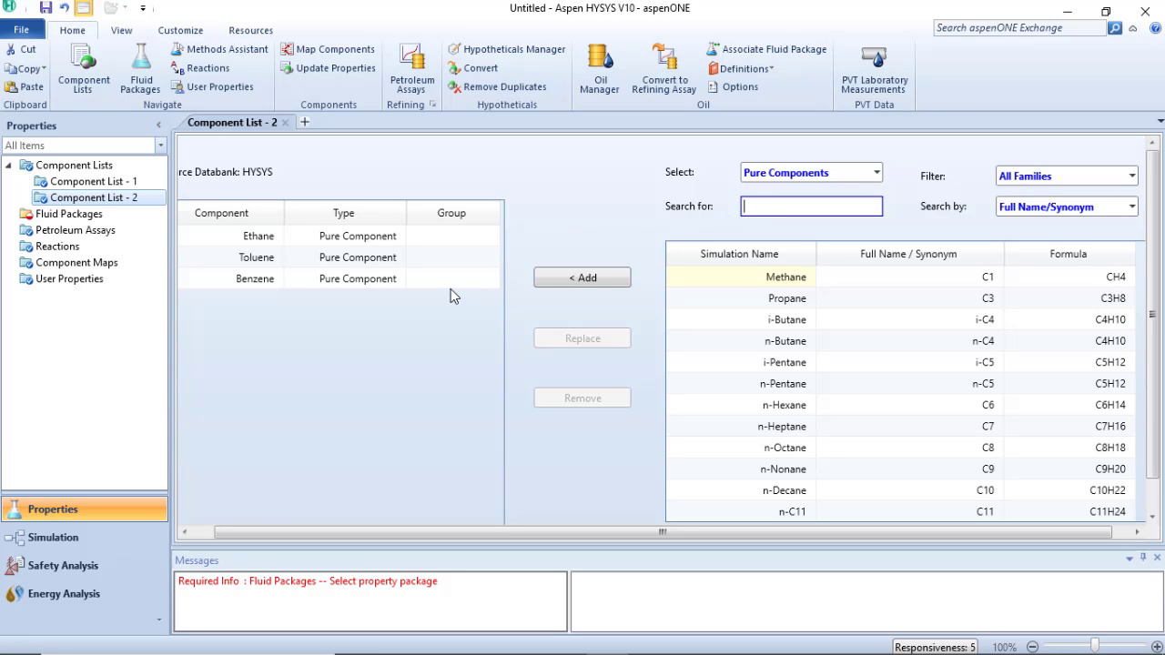
left_click_drag(487, 531, 388, 542)
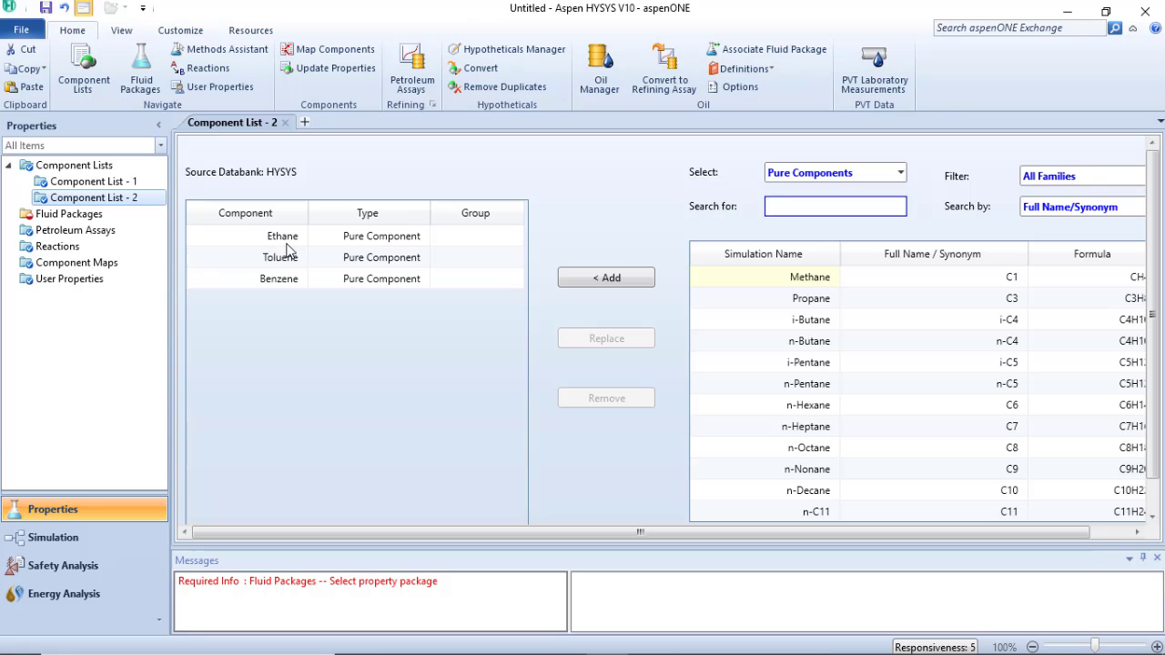
Examine Benzene's identification data, critical properties and list of editable properties
left_click(278, 284)
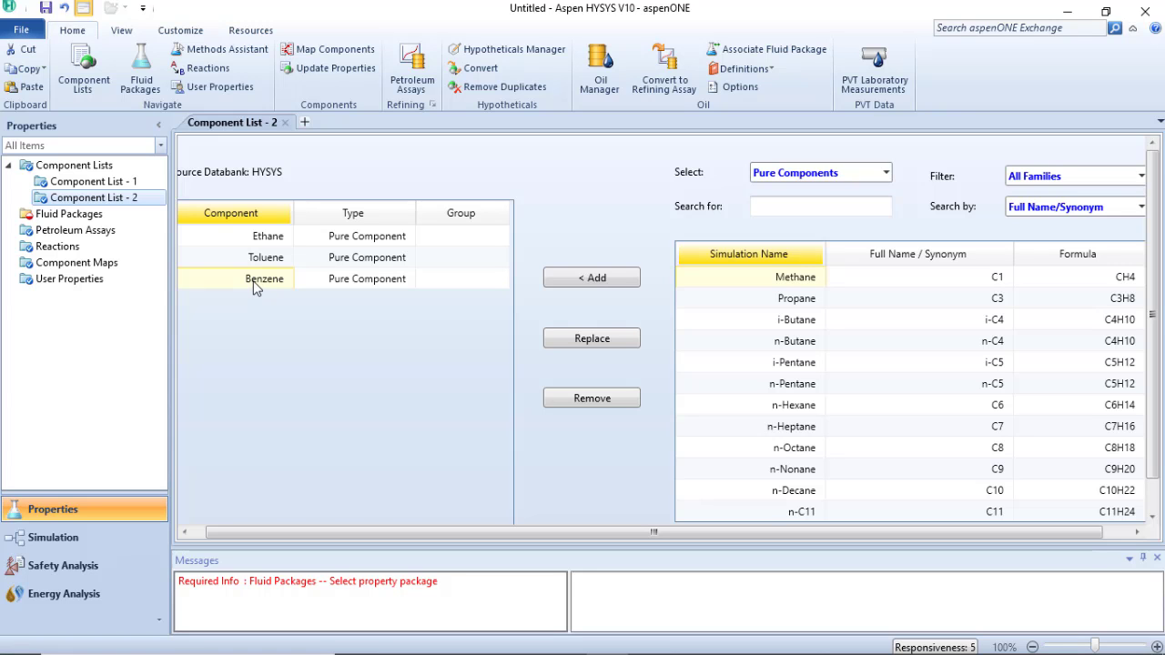
double_click(255, 282)
left_click_drag(210, 148, 583, 106)
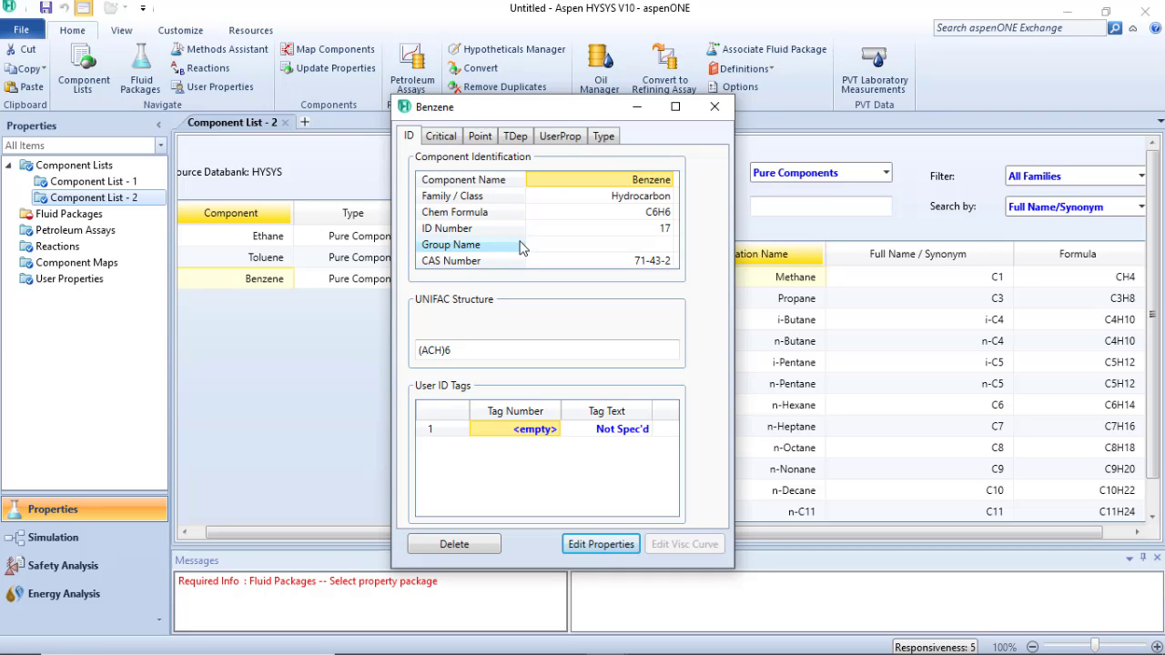
left_click(441, 141)
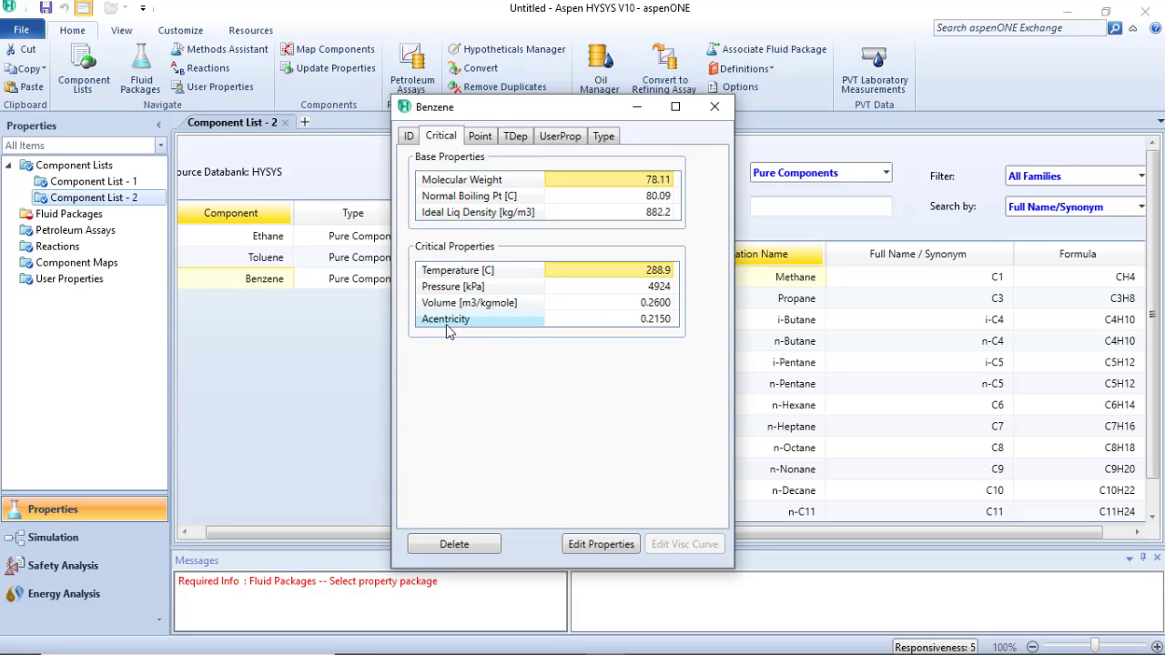
left_click(603, 547)
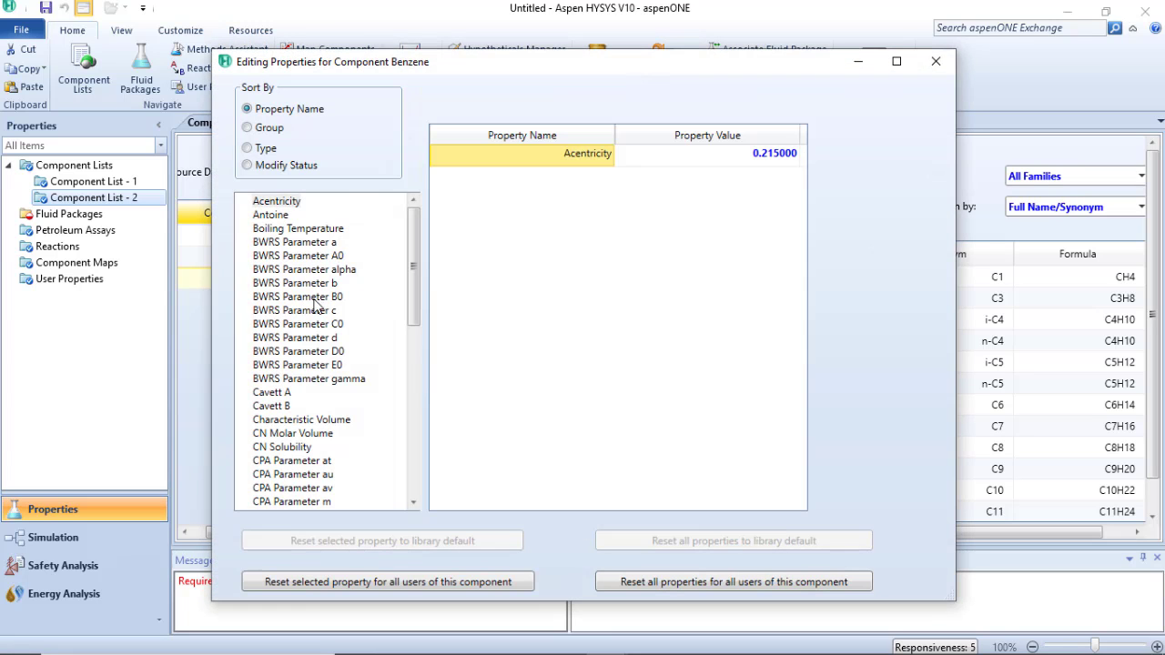
scroll(325, 380, "down", 3)
scroll(325, 381, "up", 1)
scroll(325, 381, "up", 2)
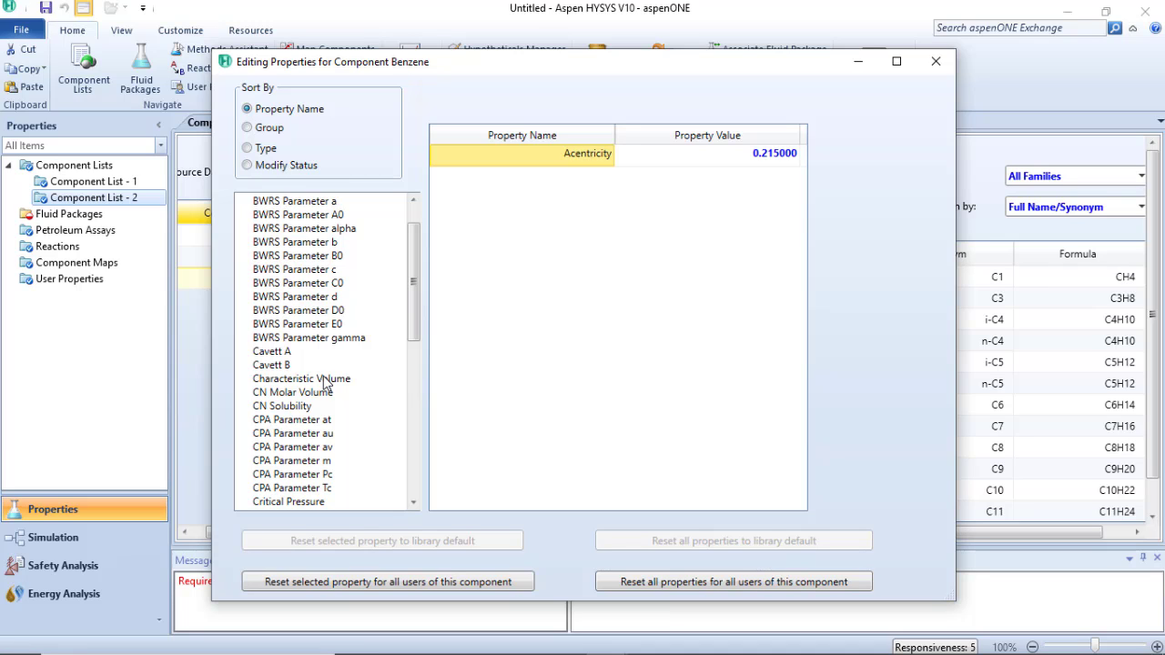
left_click(935, 63)
left_click(714, 108)
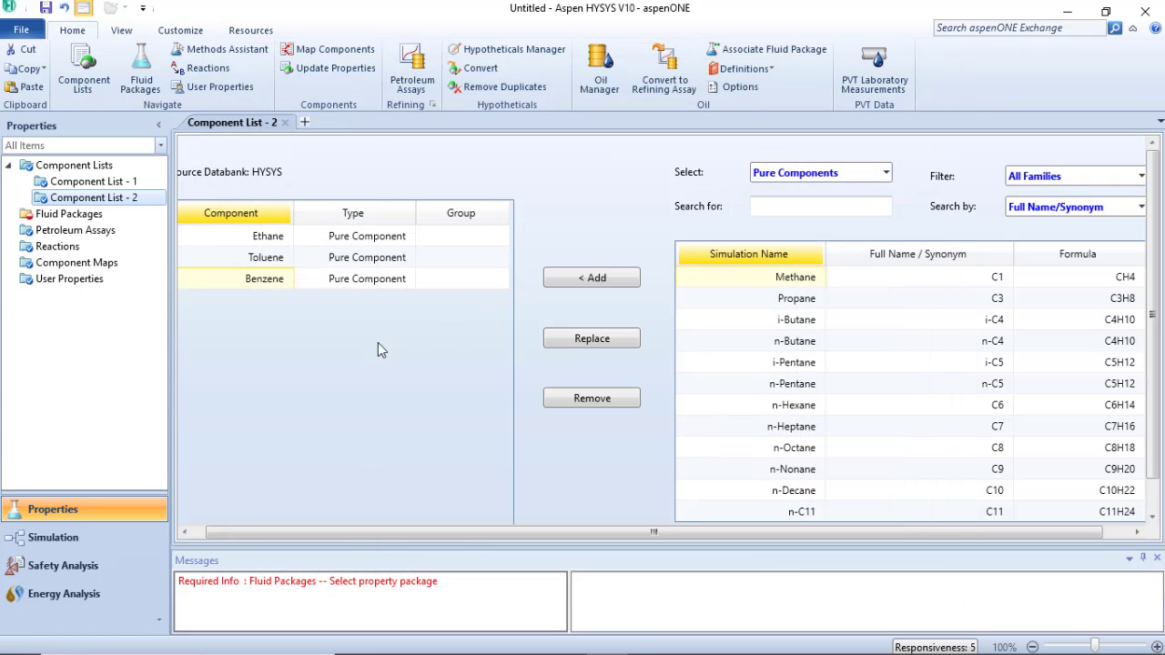
Delete Component List - 2 from the component lists
left_click(94, 181)
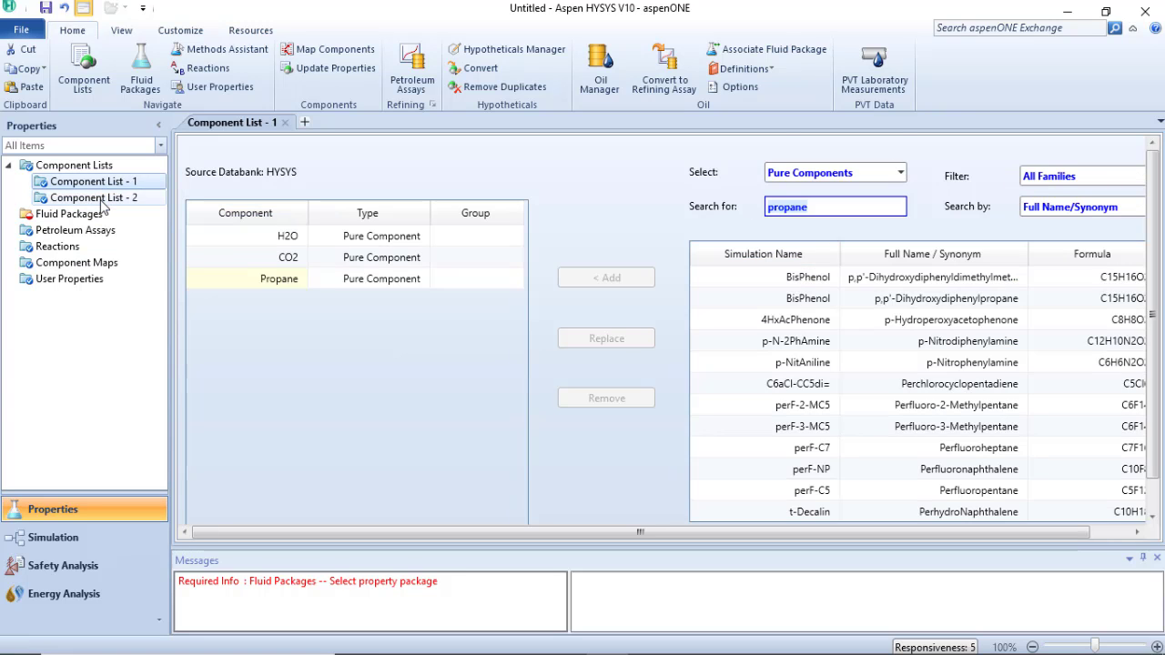
left_click(100, 198)
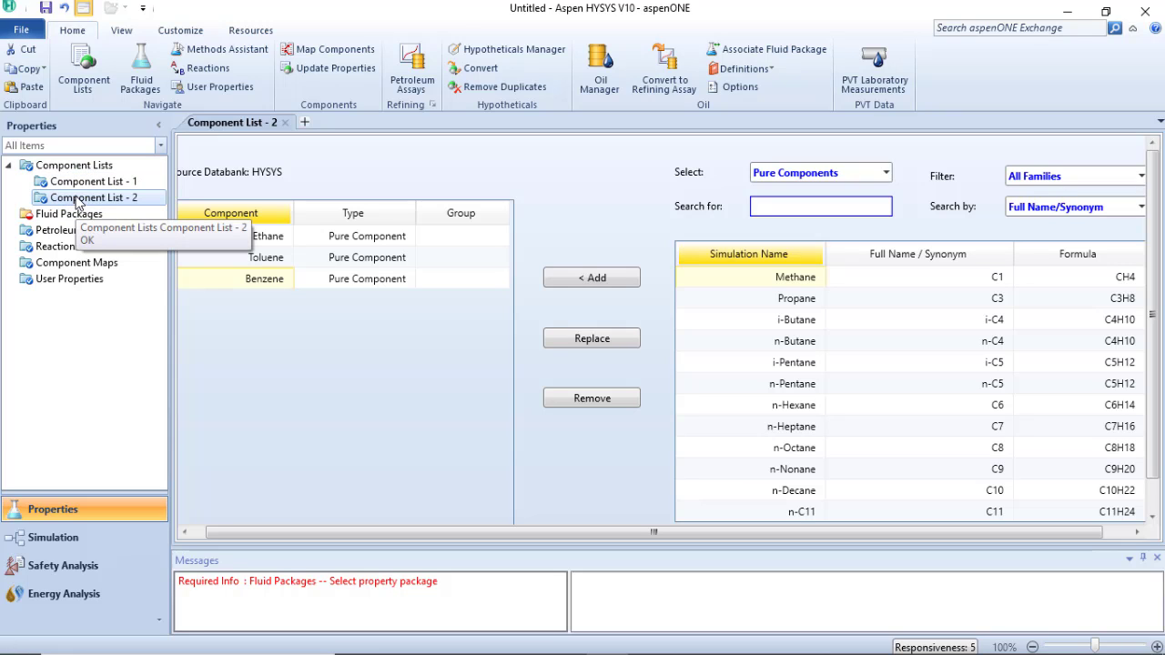
right_click(78, 200)
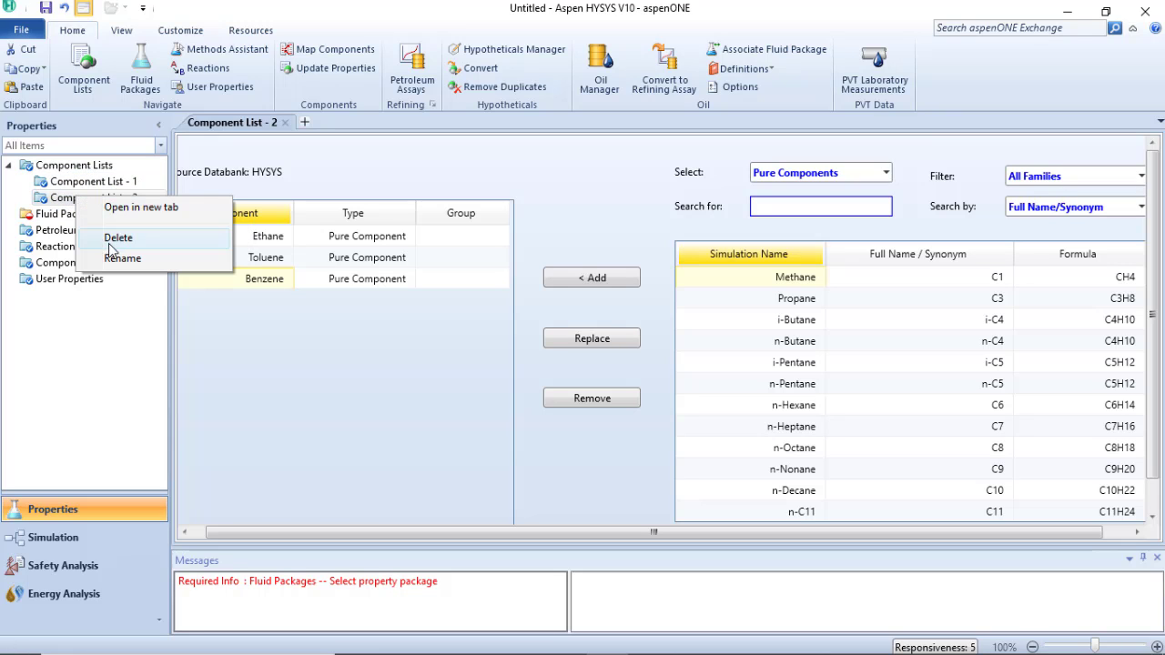
left_click(116, 239)
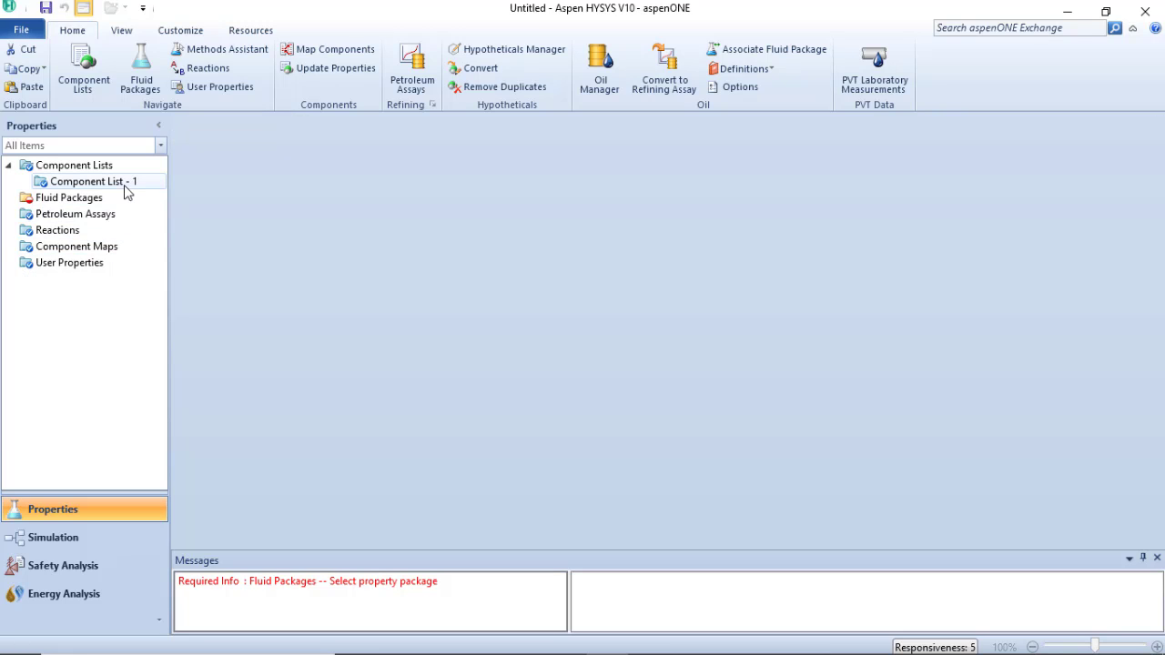